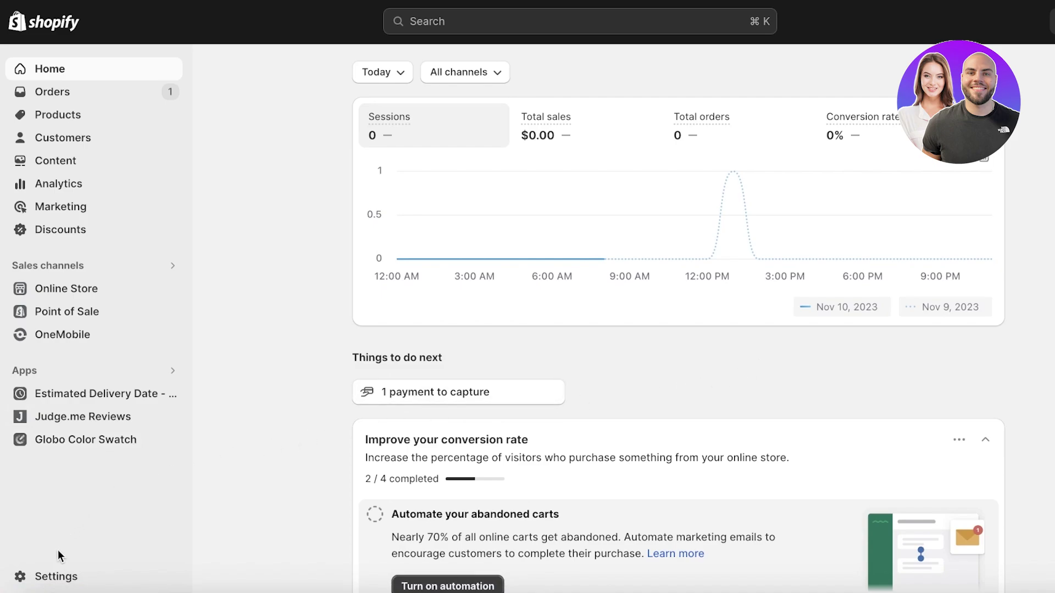
Open the Policies page from the store Settings list
left_click(55, 575)
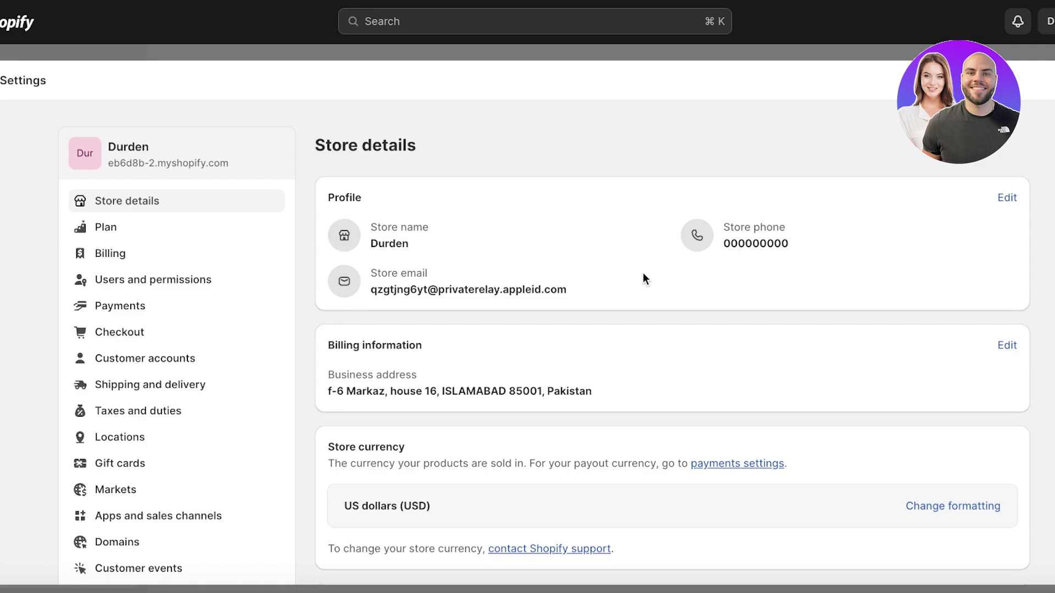
scroll(207, 343, "down", 3)
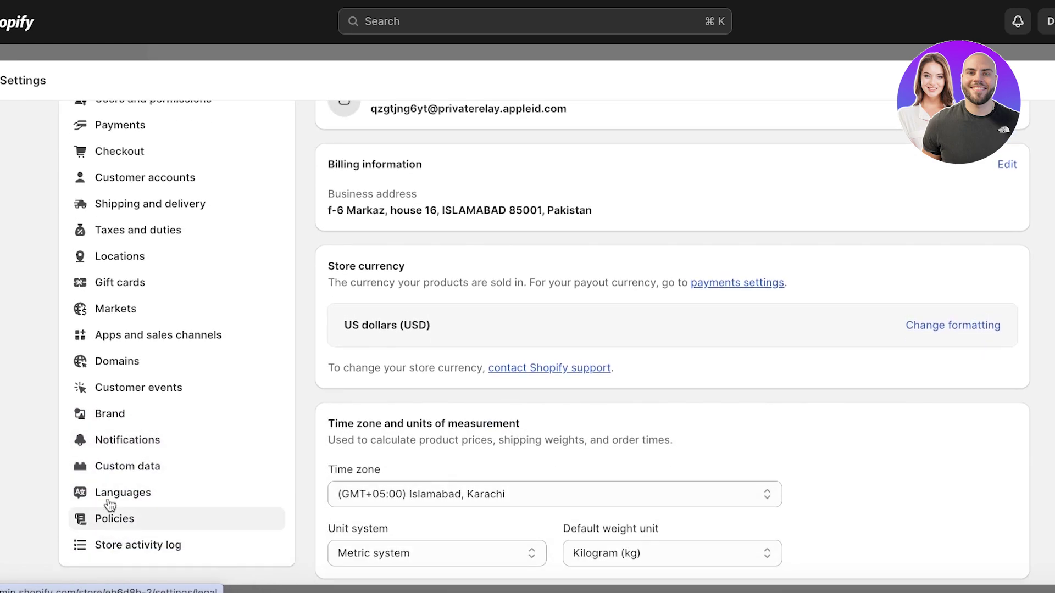
left_click(92, 522)
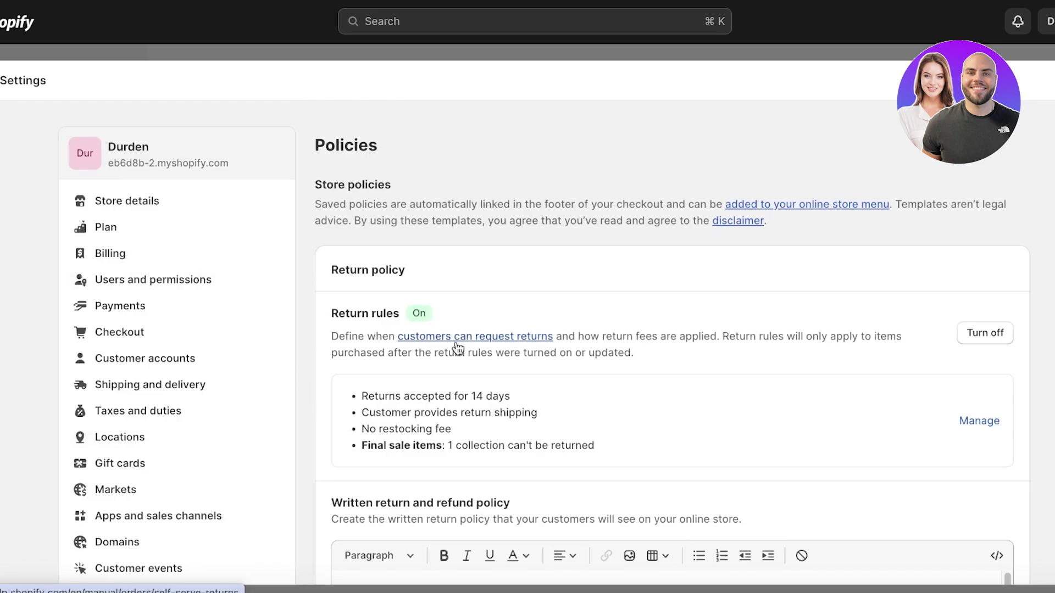
Read the written policy's sections on returns, damaged items, store-credit refunds and return shipping
scroll(454, 342, "down", 3)
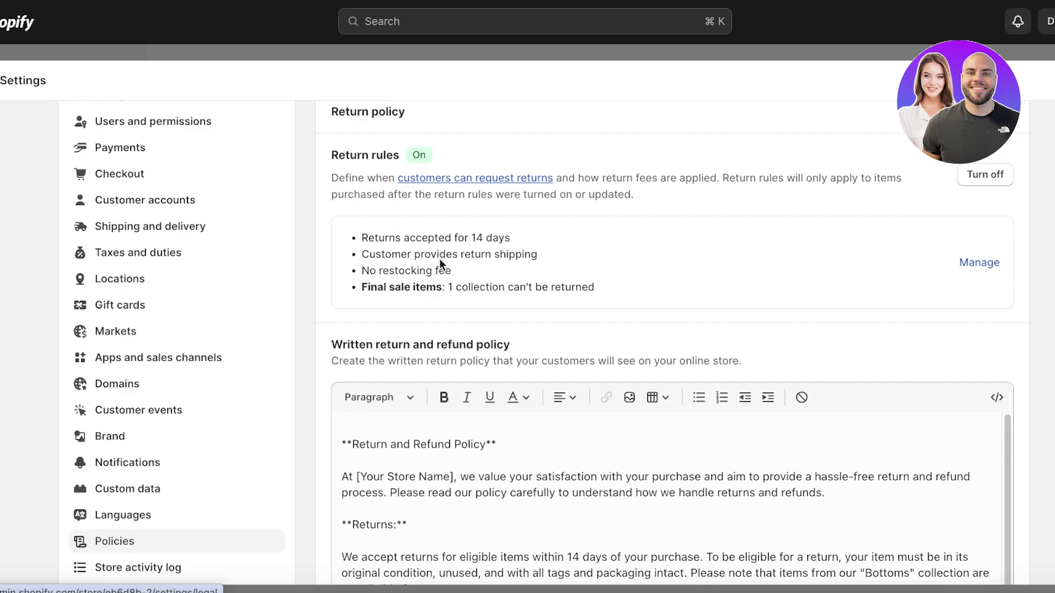
scroll(436, 268, "down", 3)
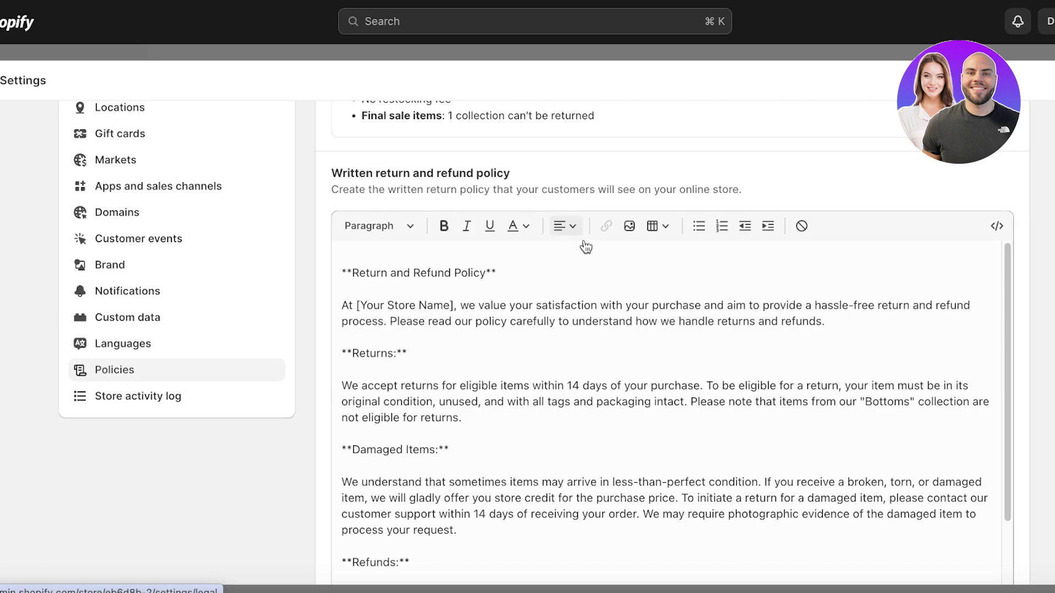
scroll(386, 302, "down", 1)
scroll(386, 302, "down", 1)
scroll(384, 299, "up", 1)
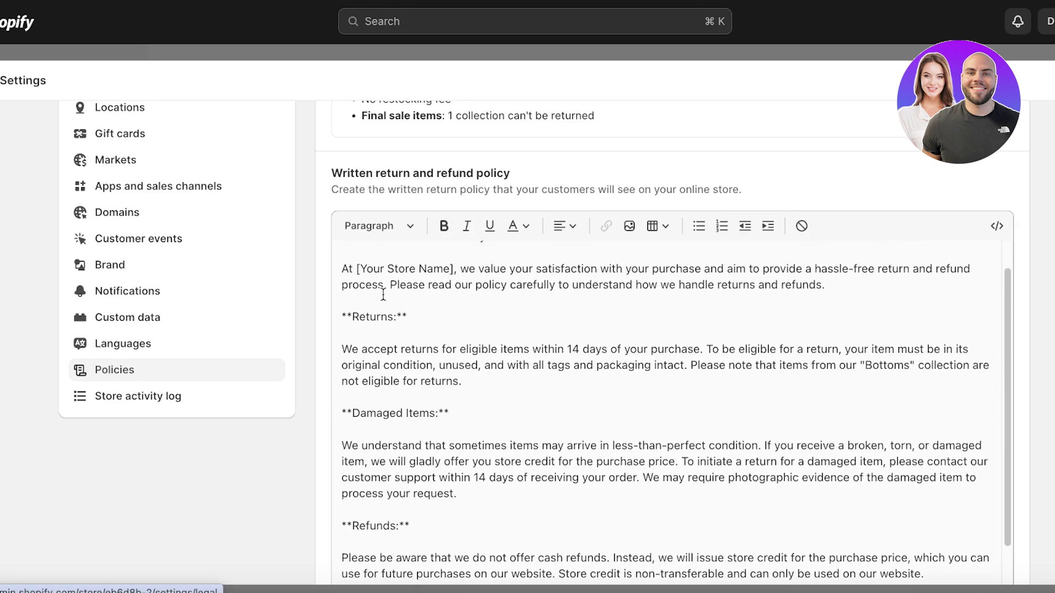
scroll(647, 301, "down", 4)
scroll(647, 301, "up", 4)
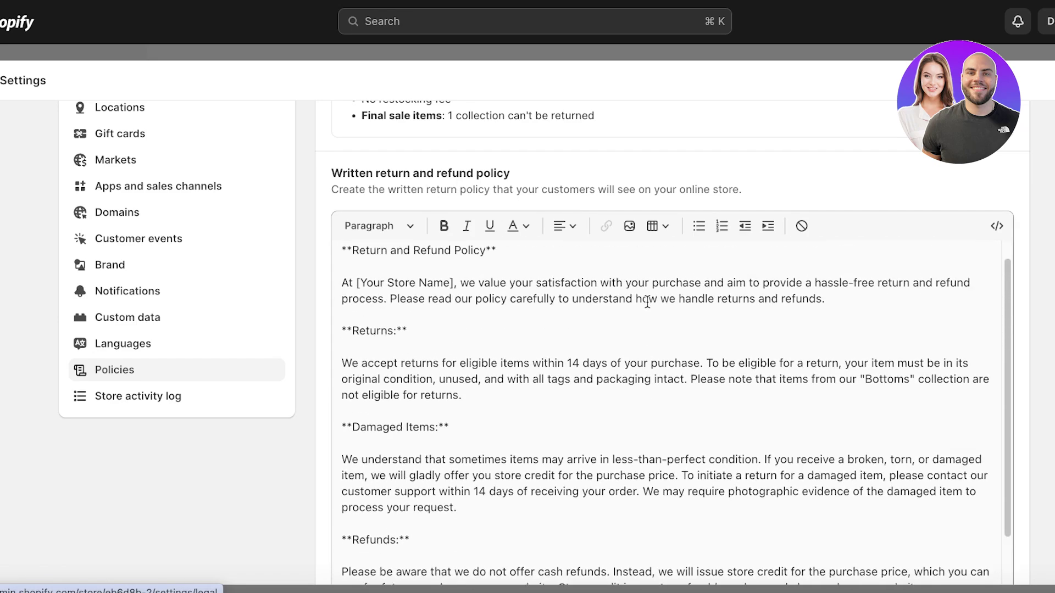
scroll(647, 301, "up", 1)
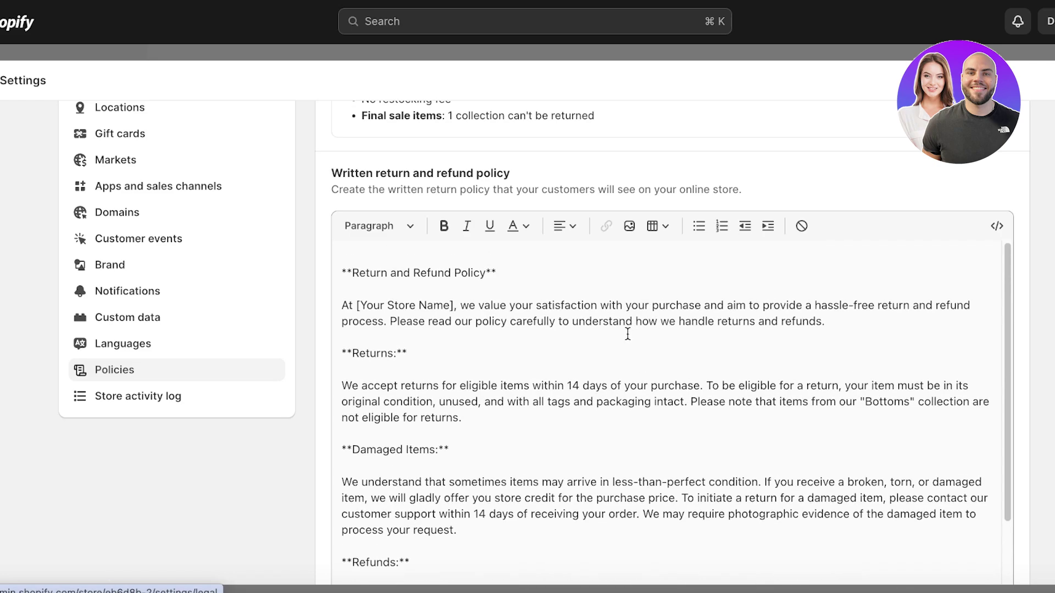
scroll(400, 337, "down", 5)
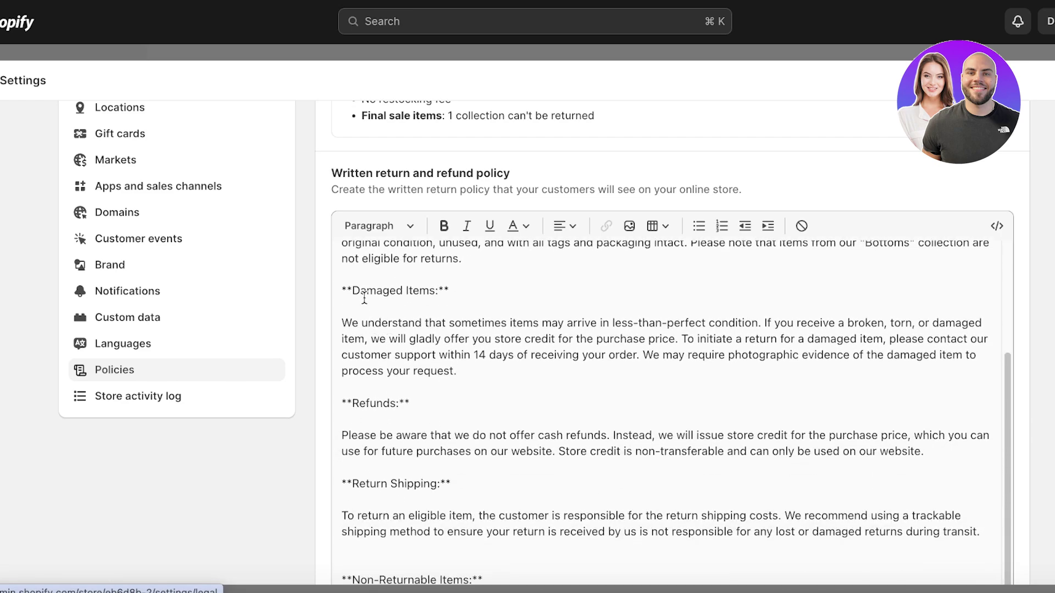
scroll(364, 299, "up", 5)
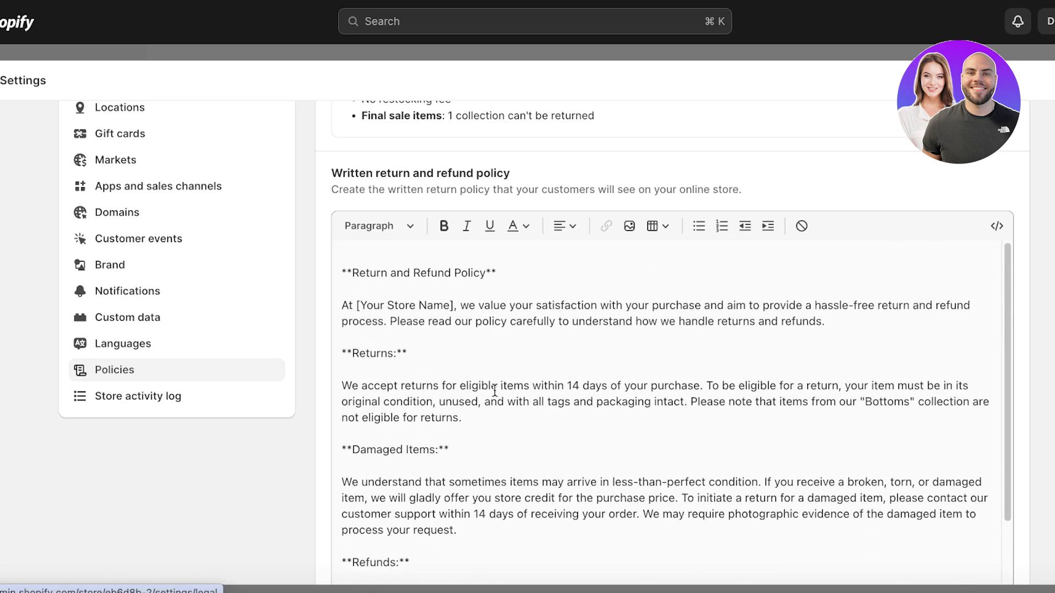
scroll(494, 390, "down", 1)
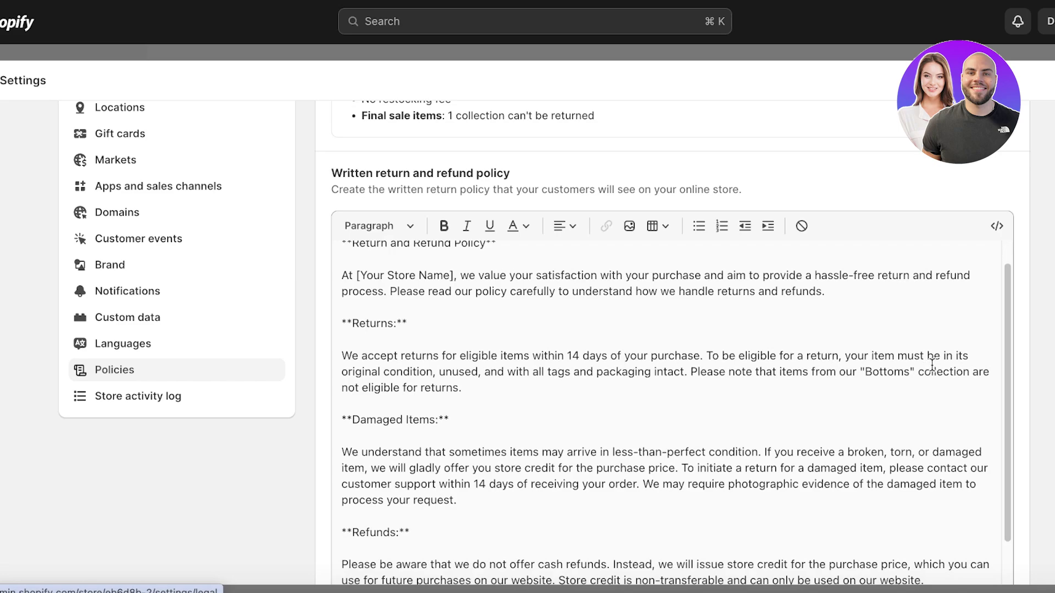
scroll(565, 355, "down", 5)
scroll(564, 355, "up", 5)
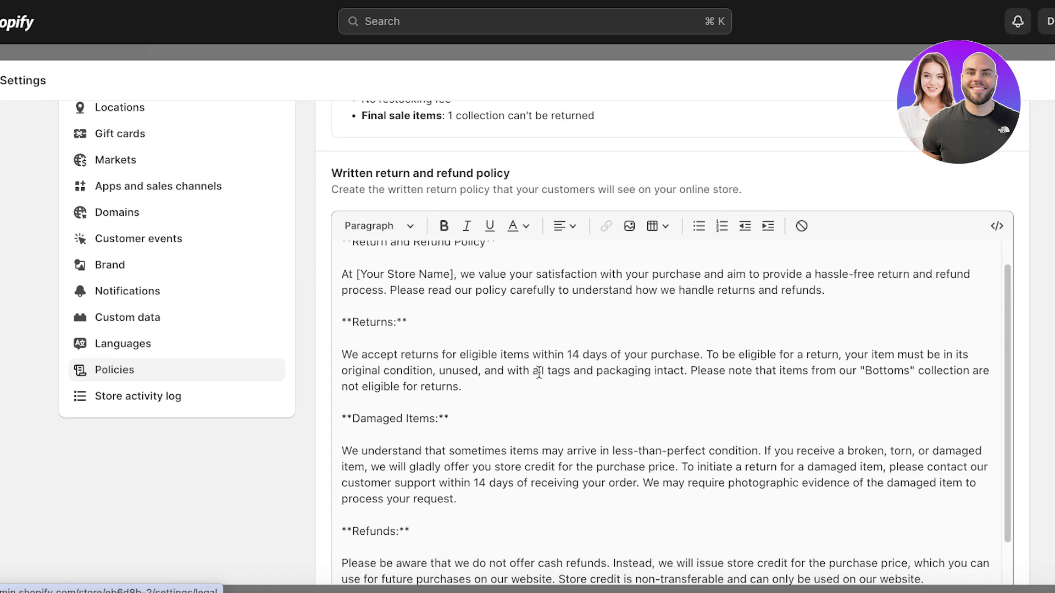
scroll(452, 415, "down", 5)
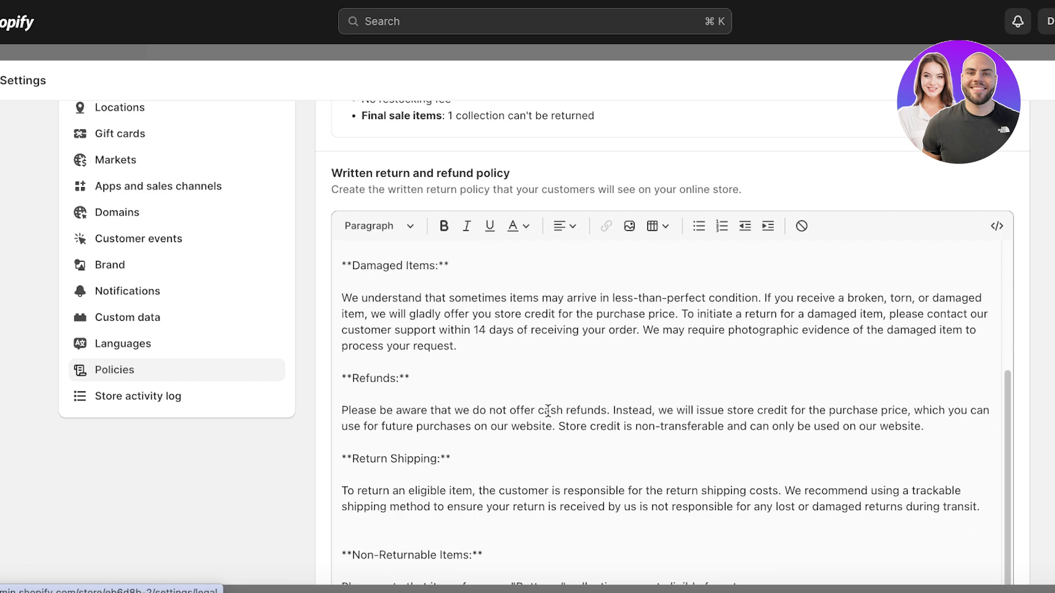
Click into the written return and refund policy editor and read the remaining text
scroll(333, 406, "up", 5)
left_click(336, 416)
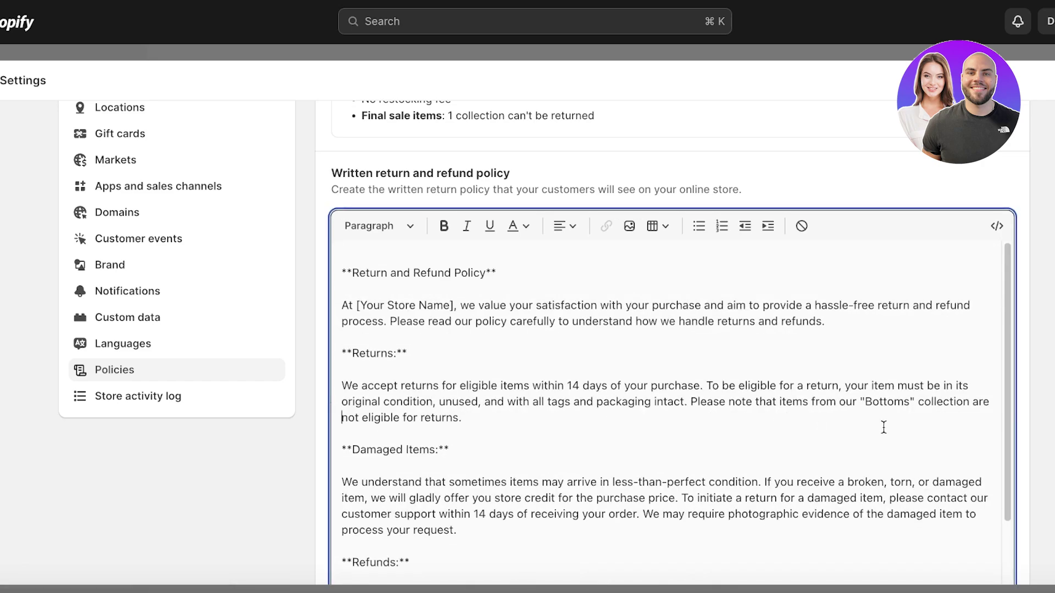
scroll(409, 444, "down", 3)
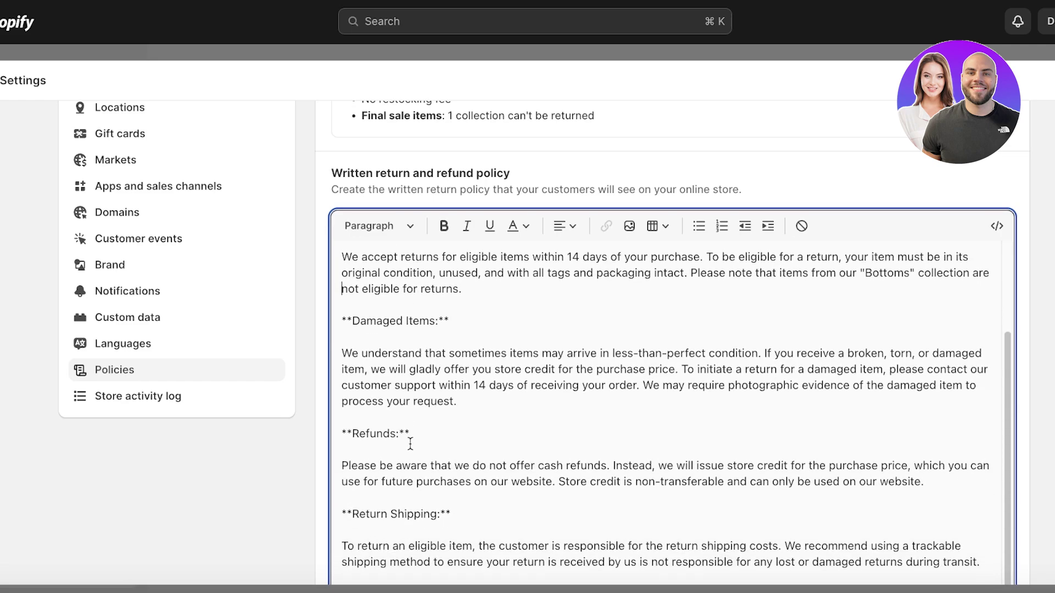
scroll(335, 471, "down", 5)
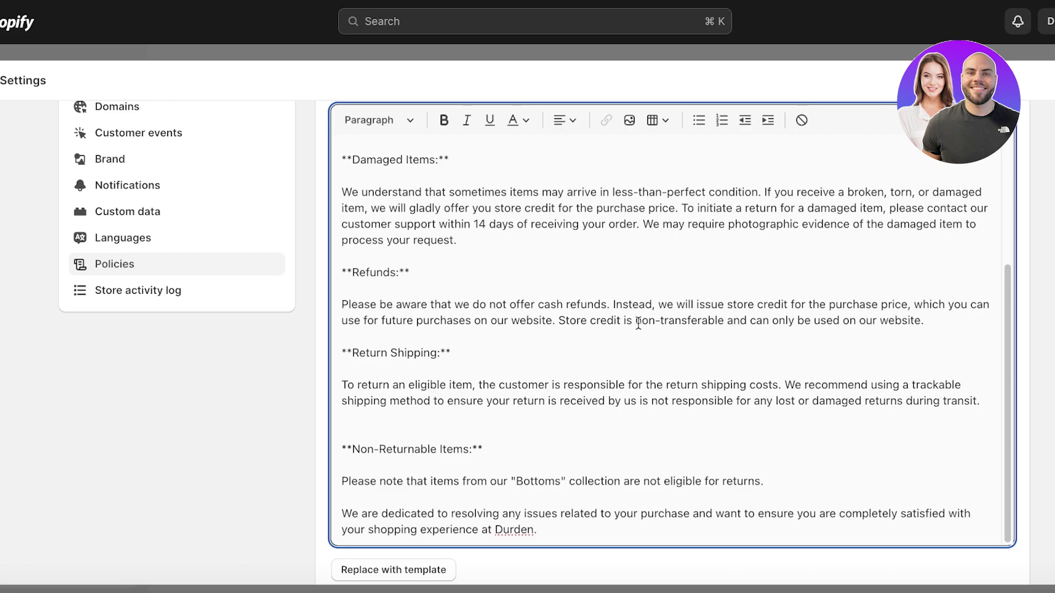
scroll(638, 324, "up", 3)
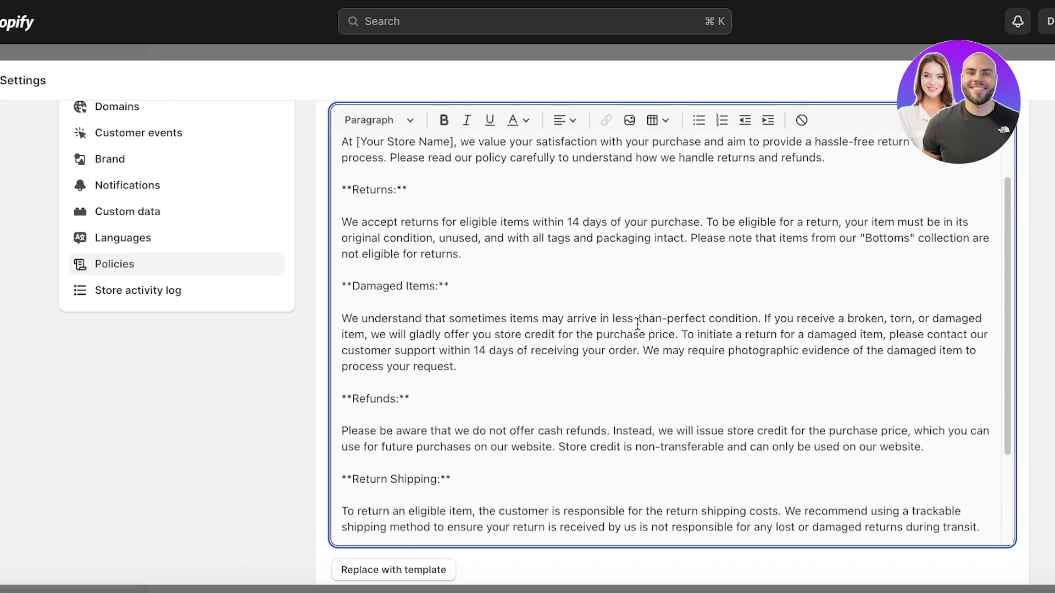
scroll(638, 324, "down", 2)
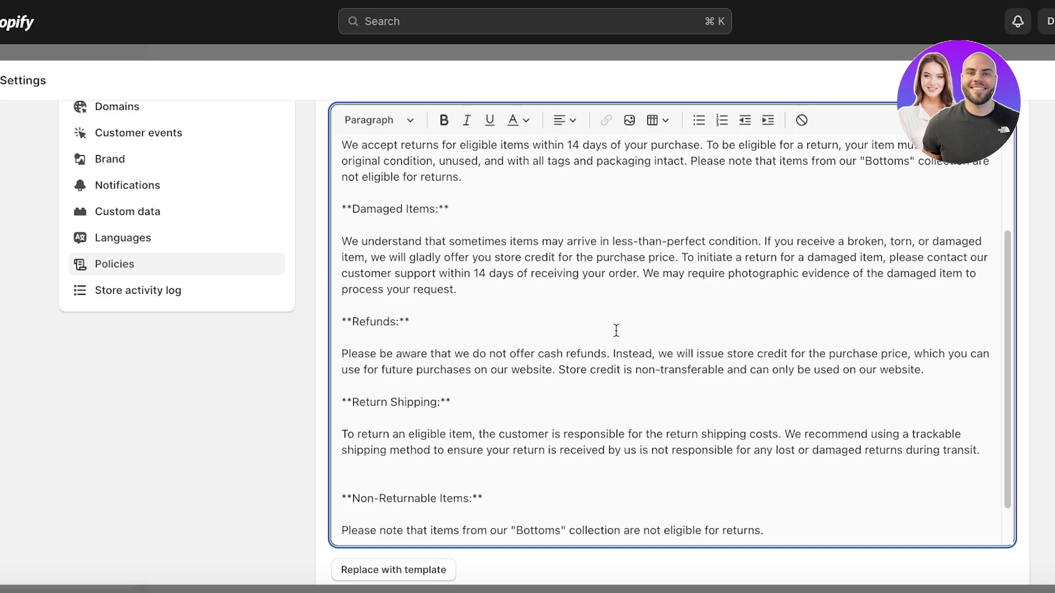
scroll(610, 334, "down", 2)
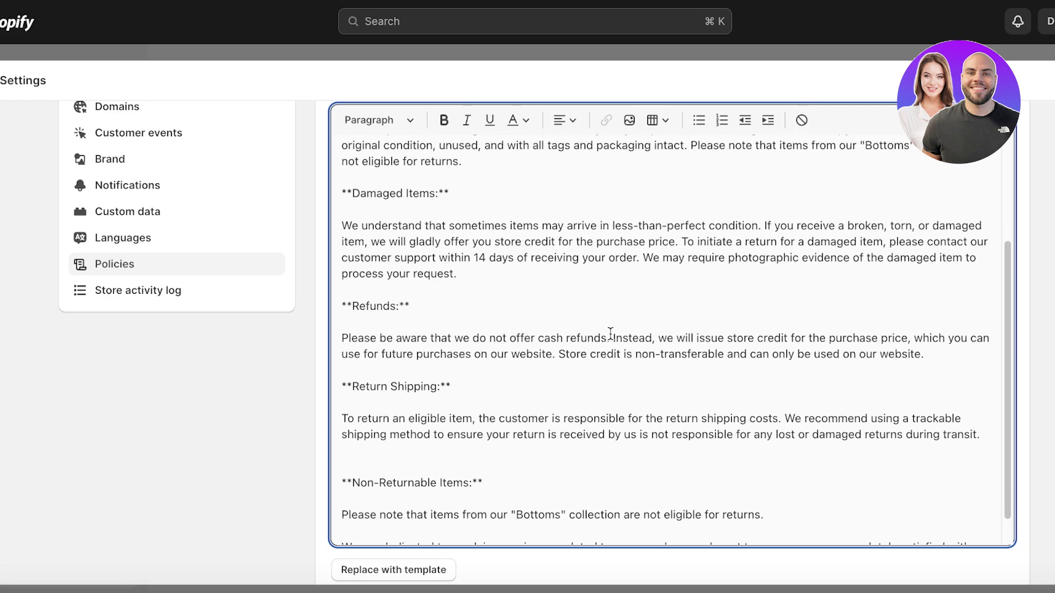
scroll(608, 336, "up", 4)
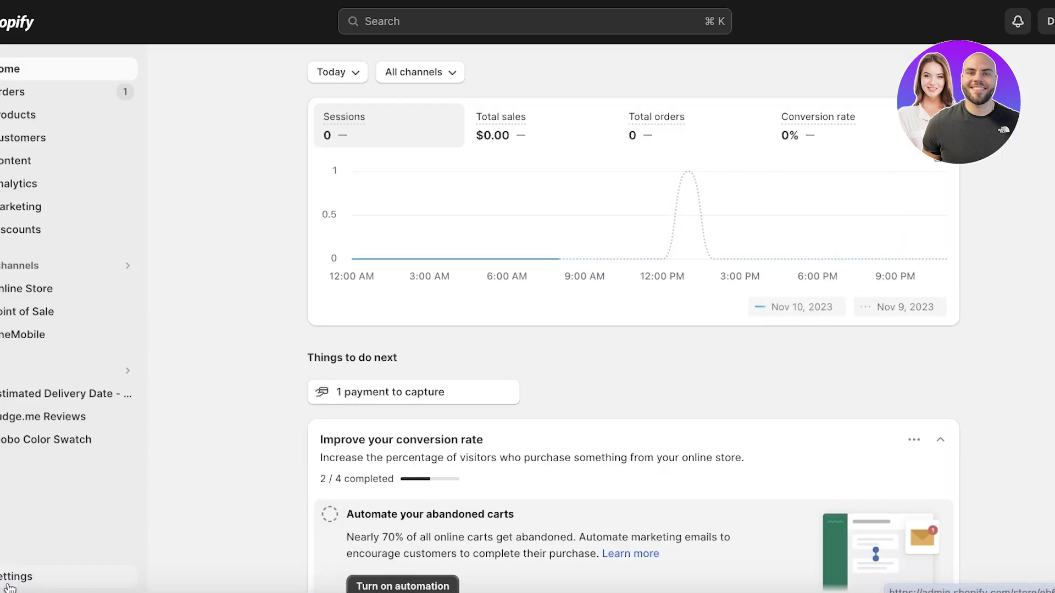
Reopen Settings > Policies and open the default return rules for editing
left_click(10, 586)
scroll(445, 298, "down", 10)
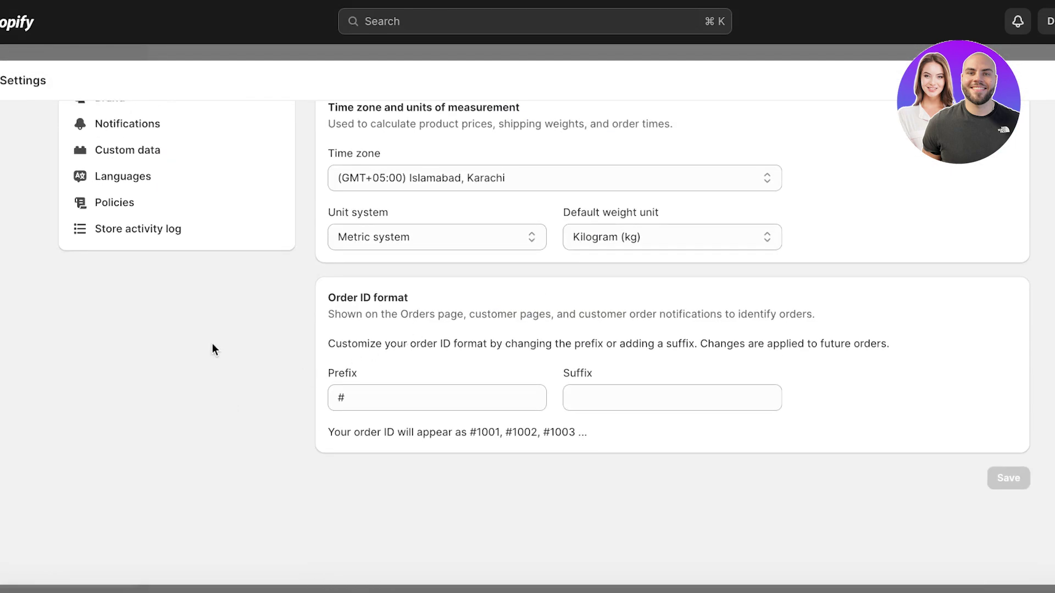
left_click(126, 212)
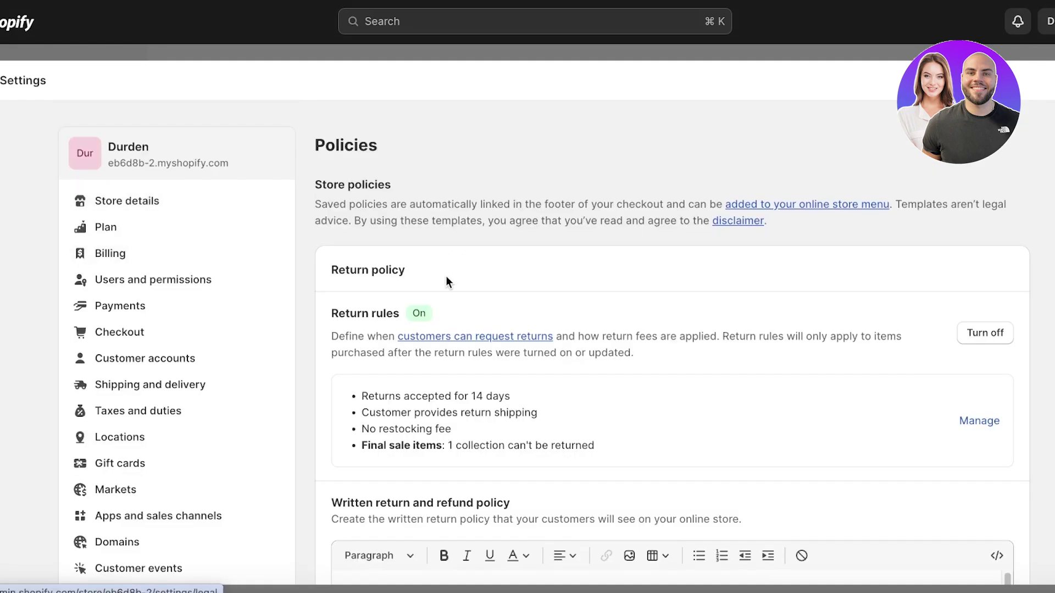
scroll(444, 278, "down", 3)
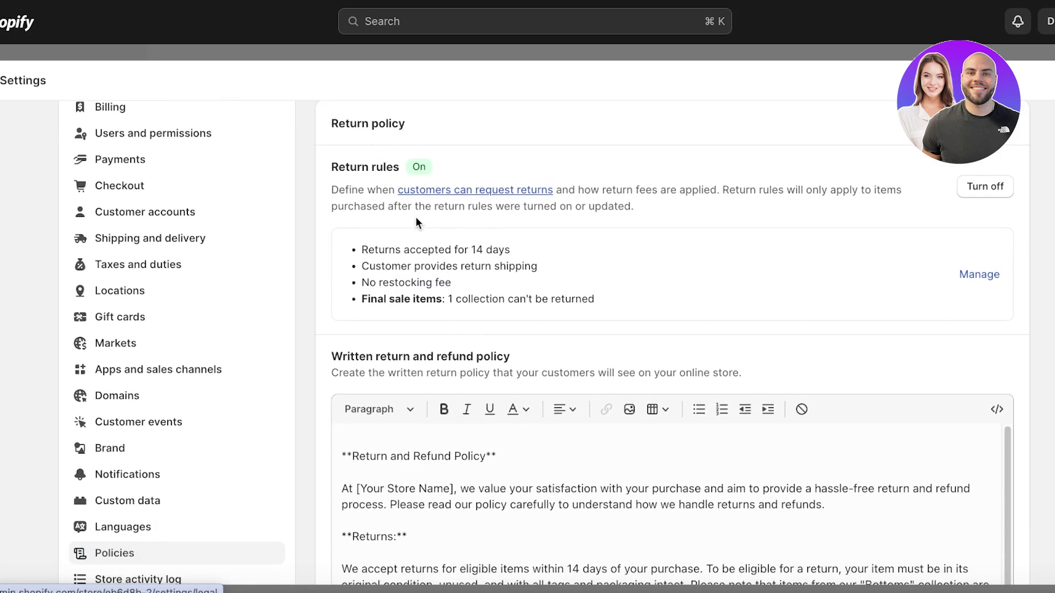
left_click(979, 274)
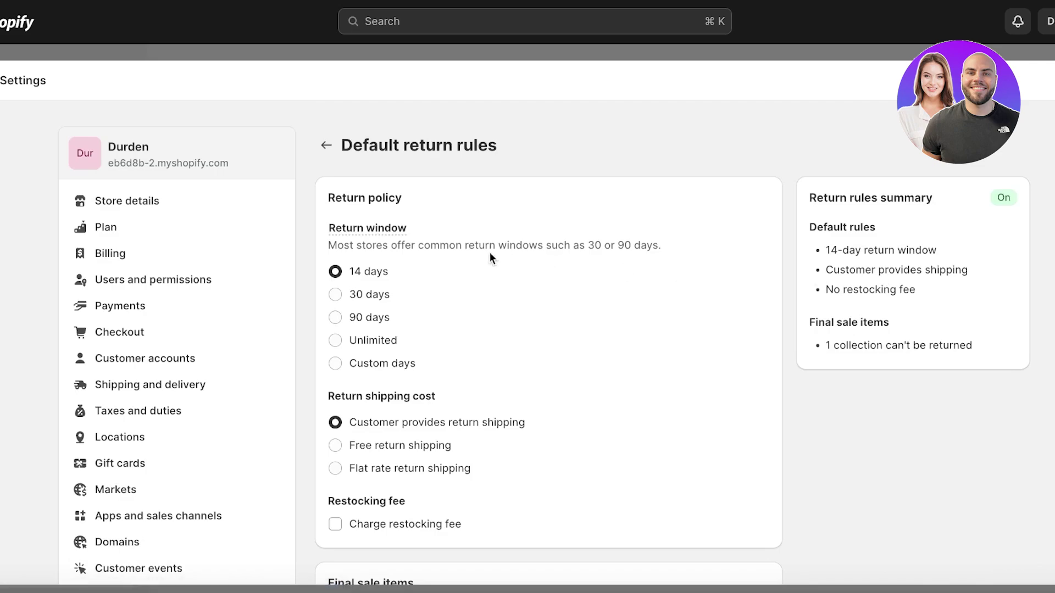
mouse_move(399, 232)
Try a 2% restocking fee, turn it back off, and save the return rules
scroll(363, 479, "down", 1)
scroll(584, 296, "down", 2)
scroll(543, 321, "up", 2)
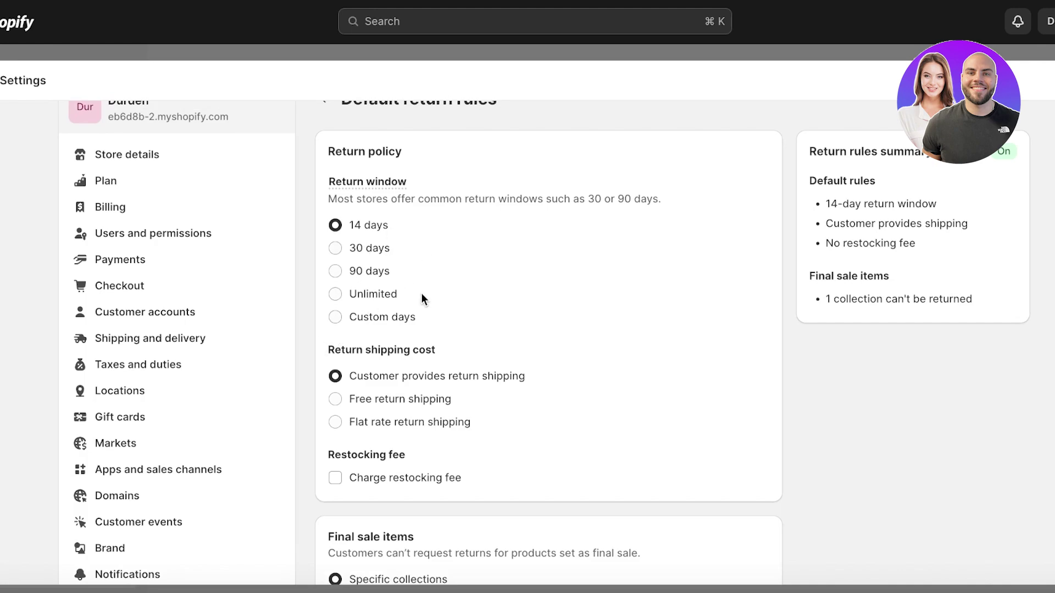
scroll(421, 293, "down", 3)
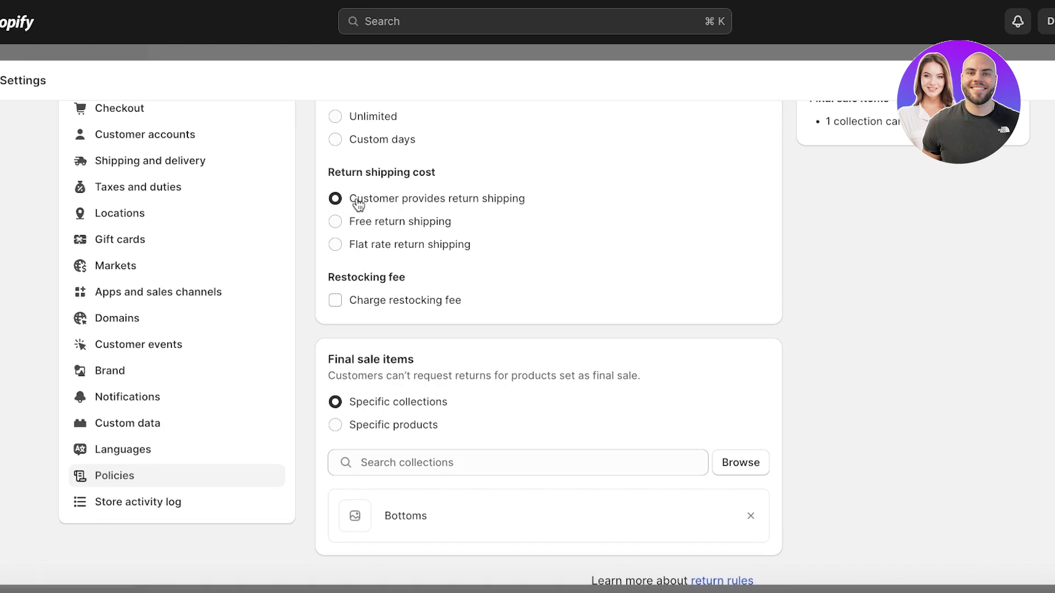
left_click_drag(357, 199, 499, 202)
left_click(499, 202)
left_click(447, 300)
left_click(412, 317)
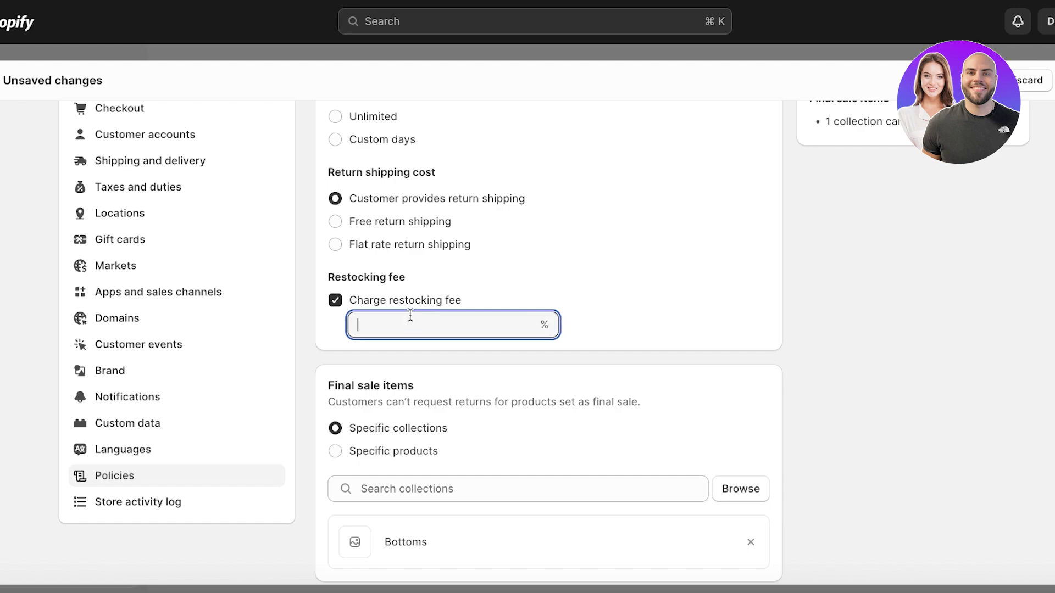
type("2")
left_click(404, 304)
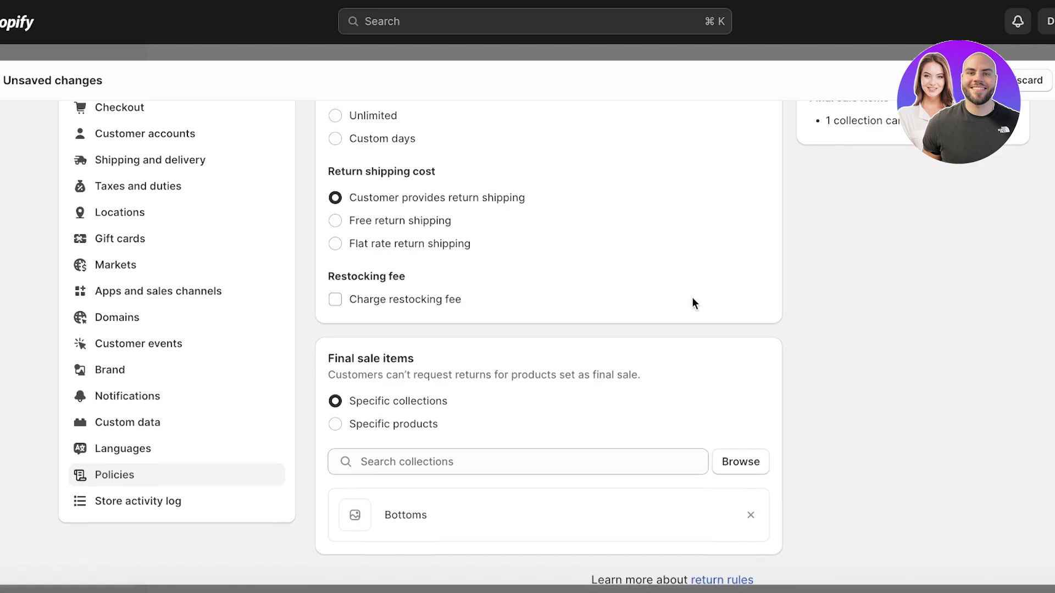
scroll(690, 301, "down", 2)
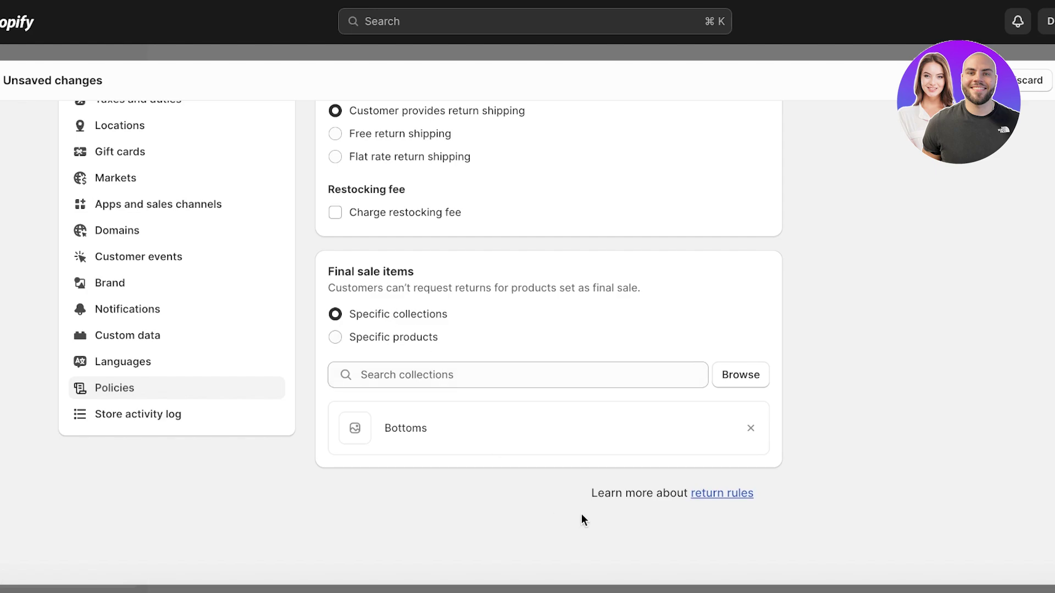
scroll(990, 297, "up", 6)
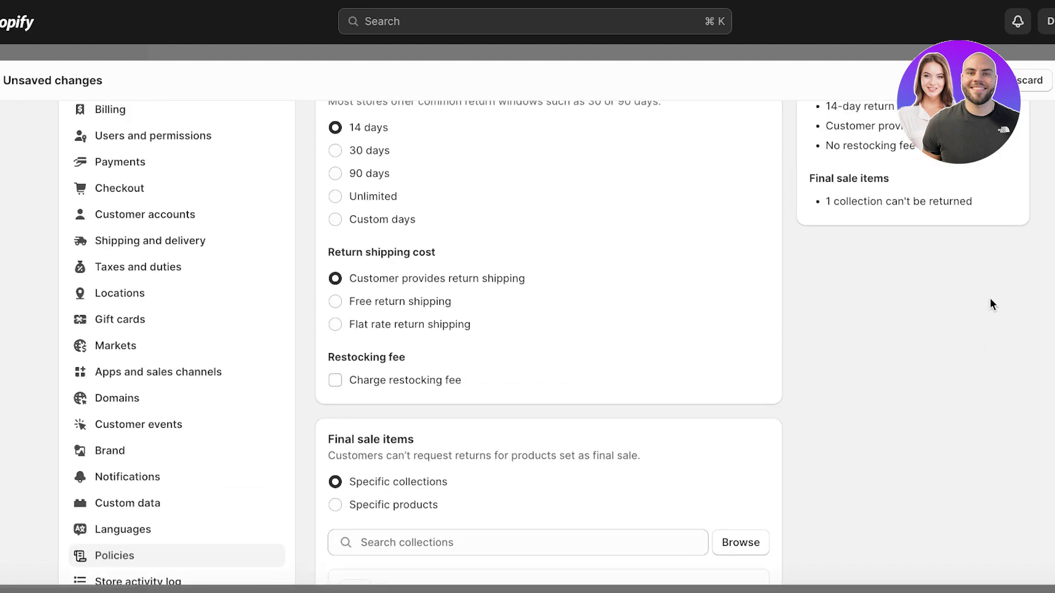
key("ctrl+s")
Back on Policies, review the refund policy text, then open the Orders list
left_click(325, 145)
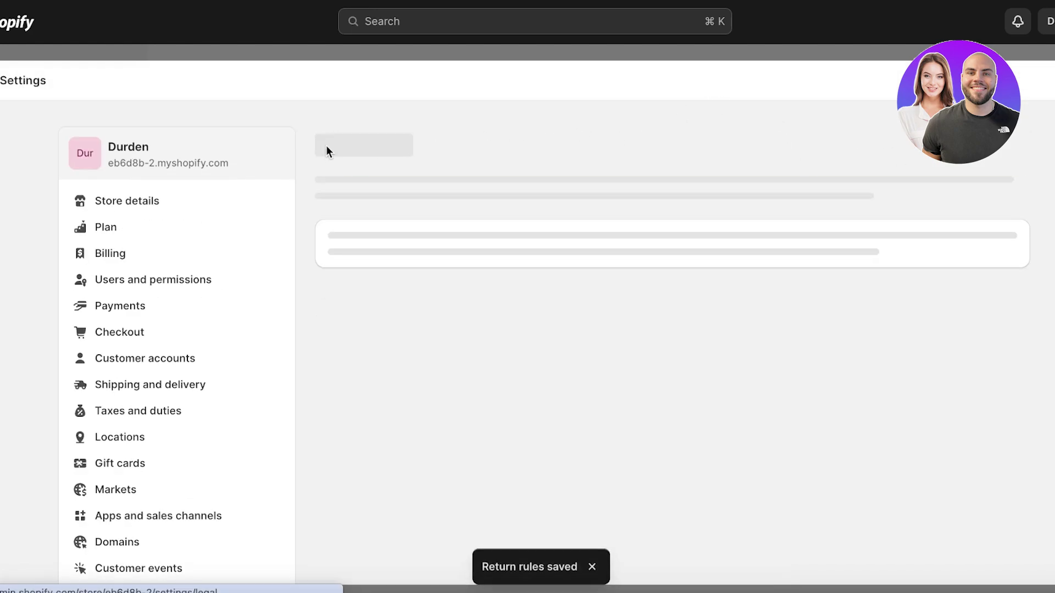
scroll(442, 390, "down", 10)
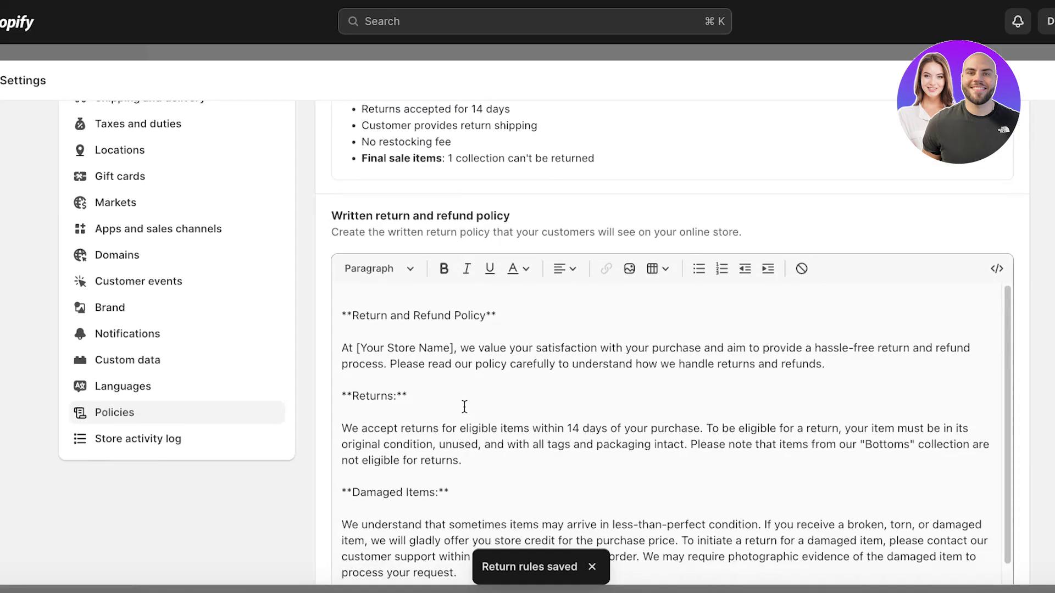
scroll(432, 377, "up", 7)
scroll(440, 368, "down", 12)
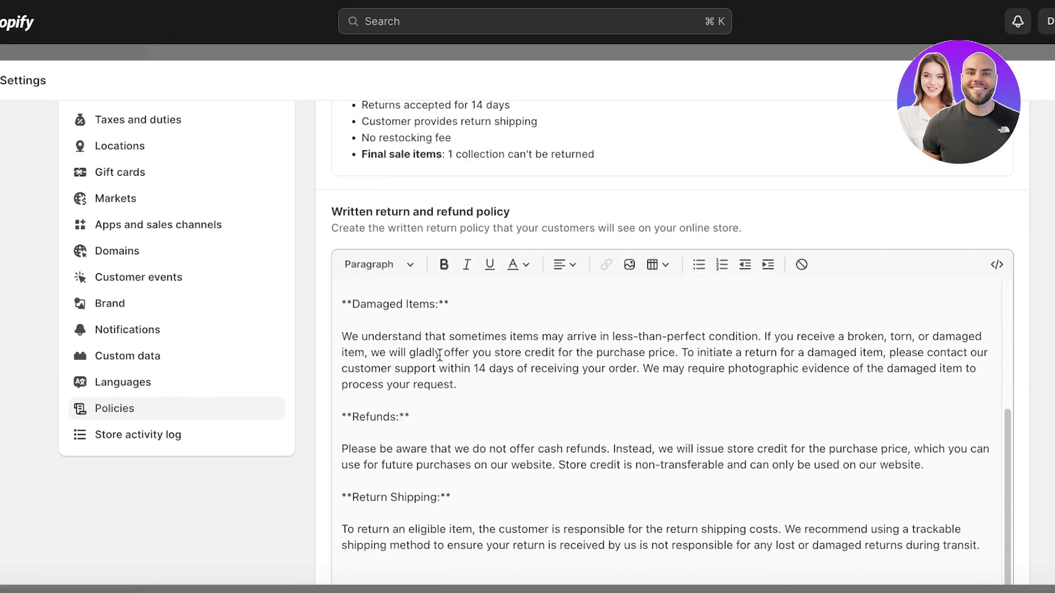
scroll(449, 351, "up", 4)
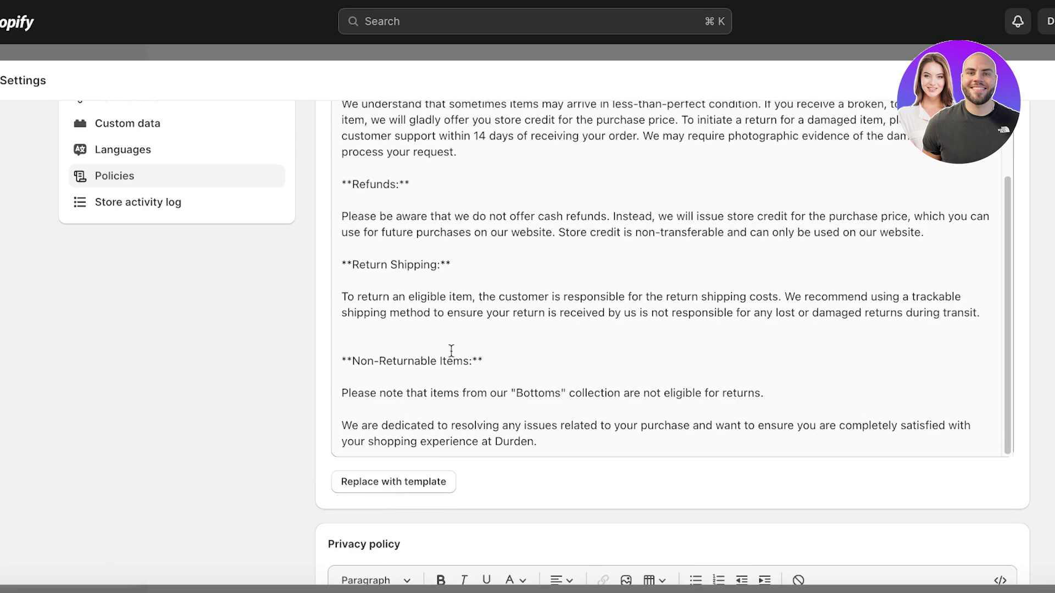
scroll(451, 350, "up", 3)
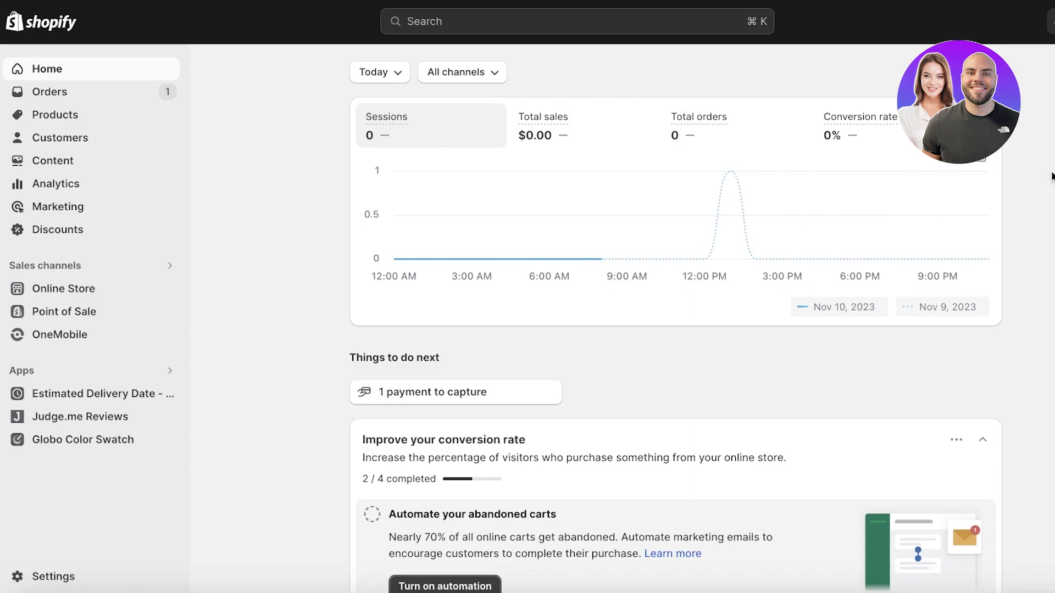
left_click(132, 94)
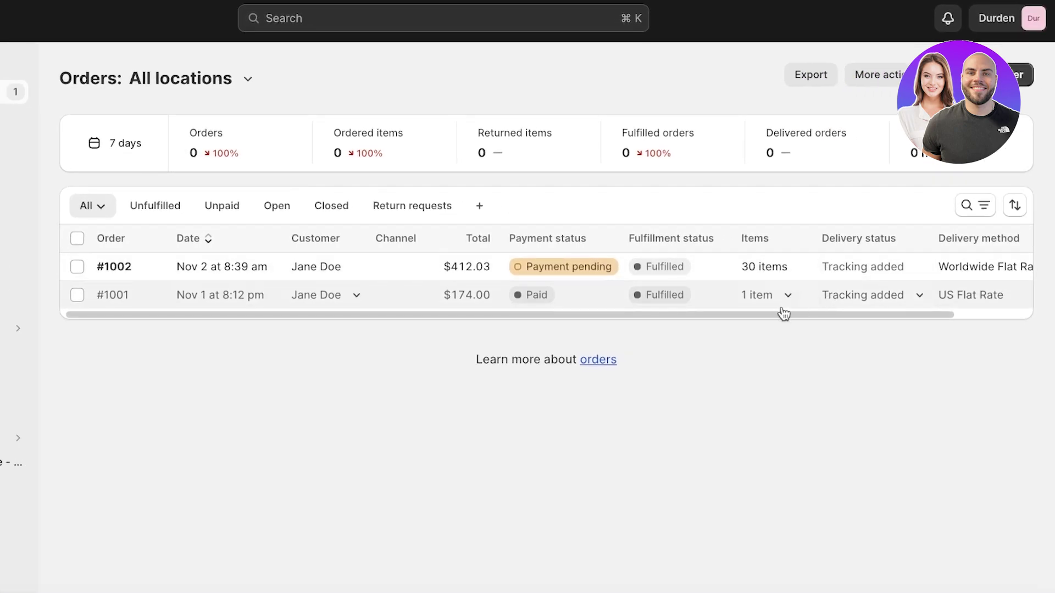
Open order #1001 and scroll down to its timeline and back to the top
left_click(426, 301)
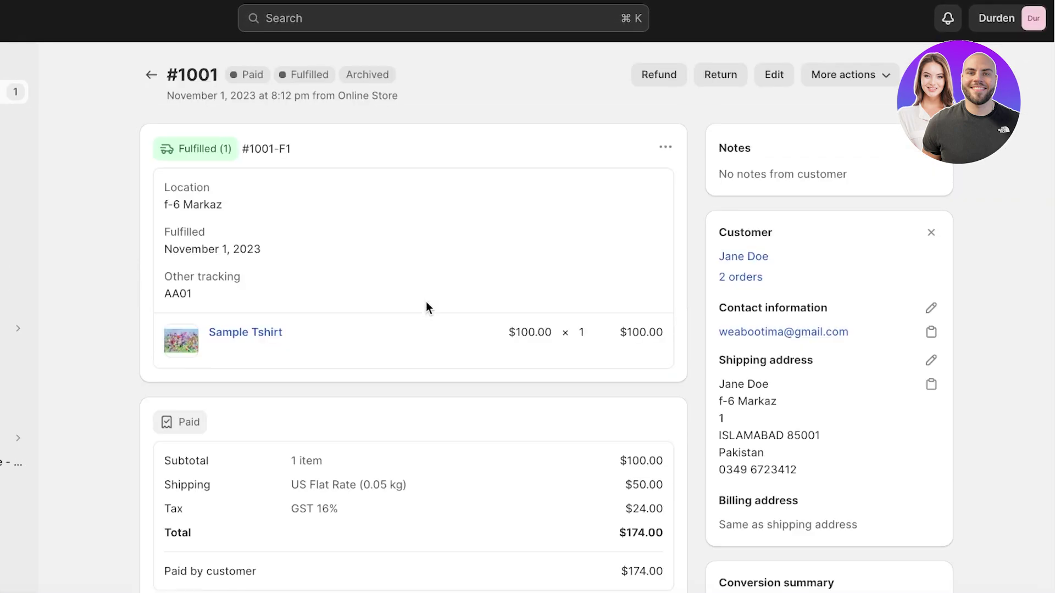
scroll(528, 179, "down", 10)
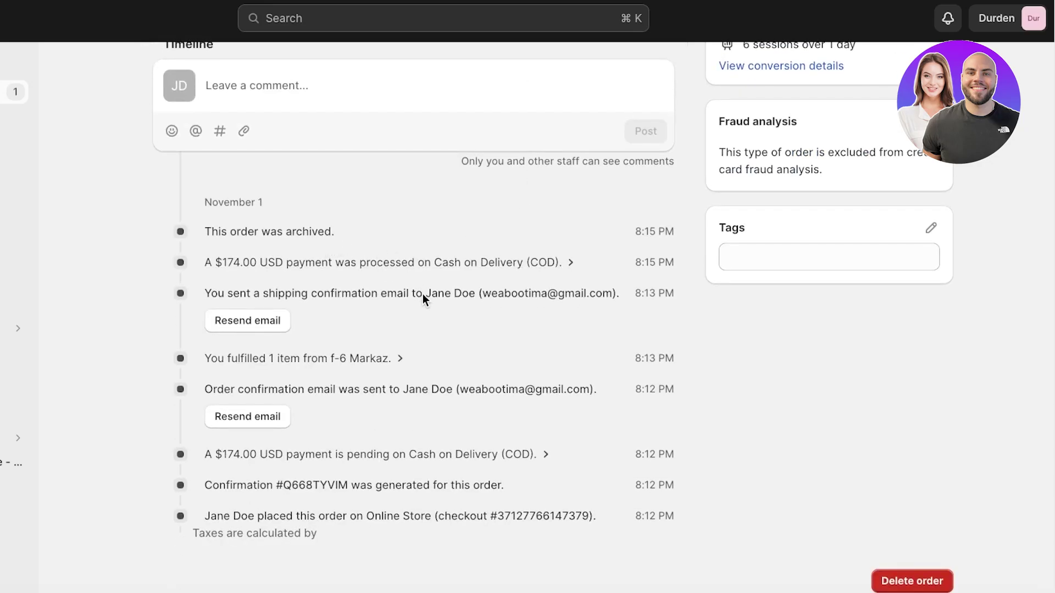
scroll(424, 295, "up", 8)
scroll(433, 298, "up", 4)
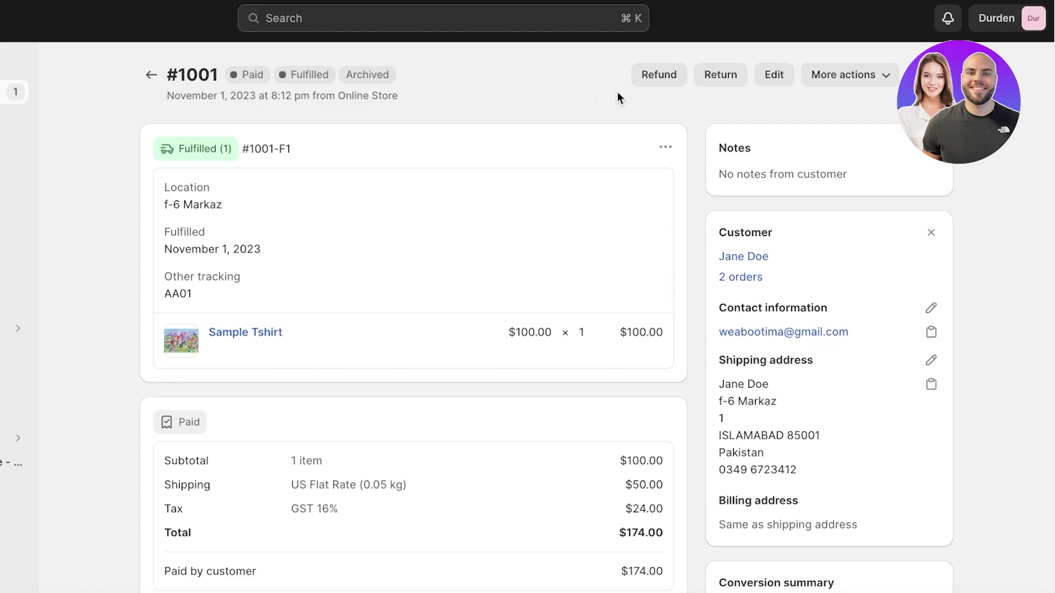
Start a refund for order #1001 and try shipping refund amounts 100, 99, then 50
left_click(650, 80)
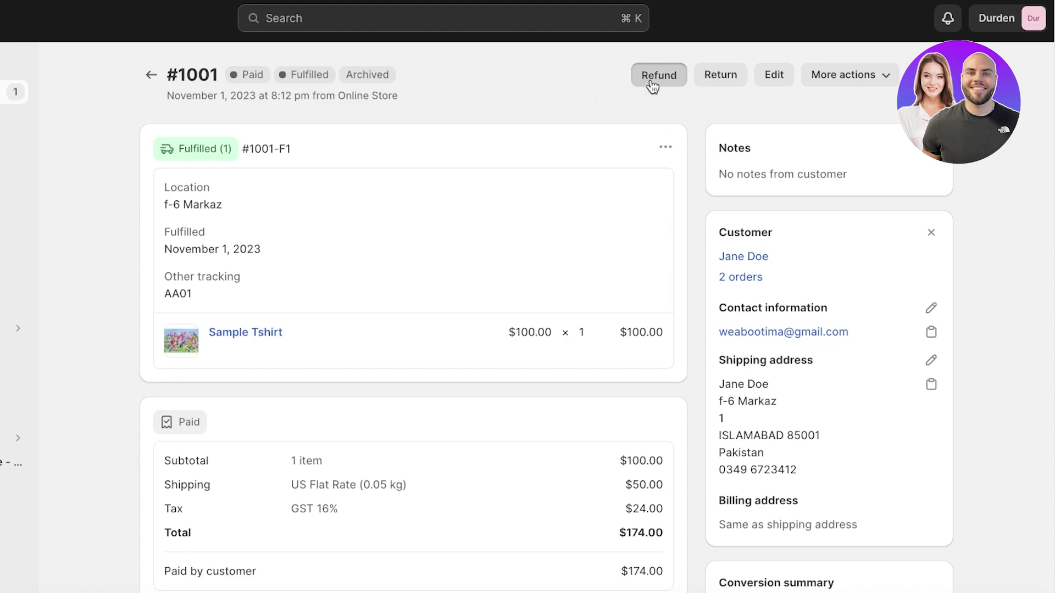
scroll(423, 326, "down", 1)
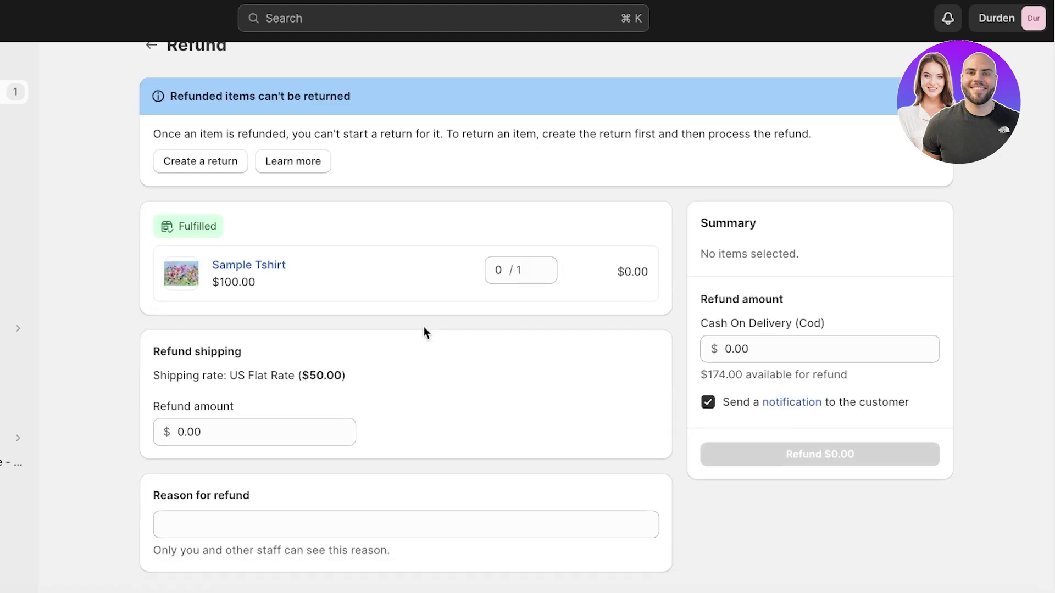
left_click(263, 422)
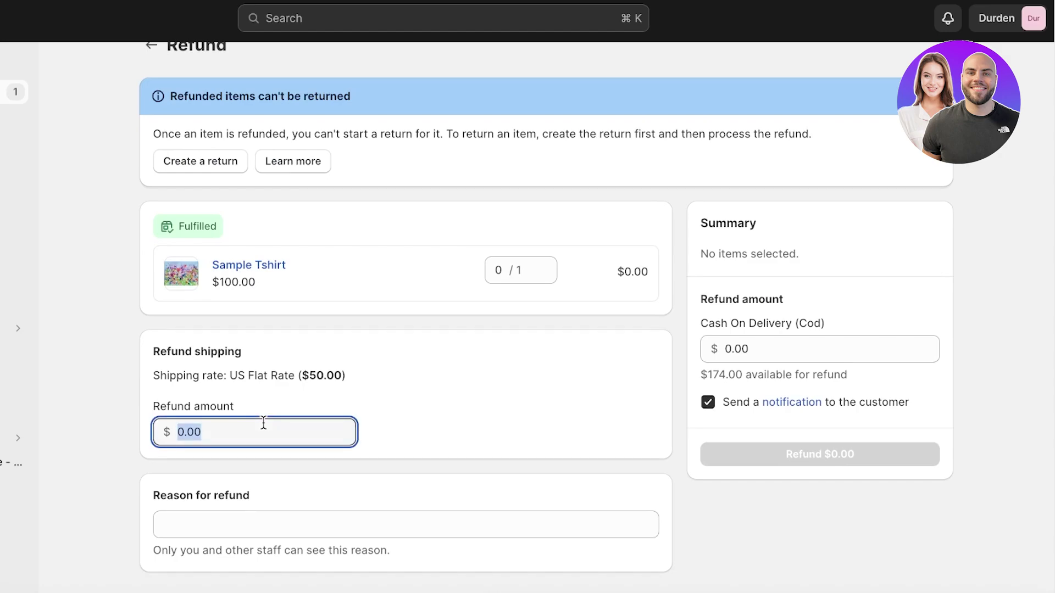
type("100")
left_click(423, 393)
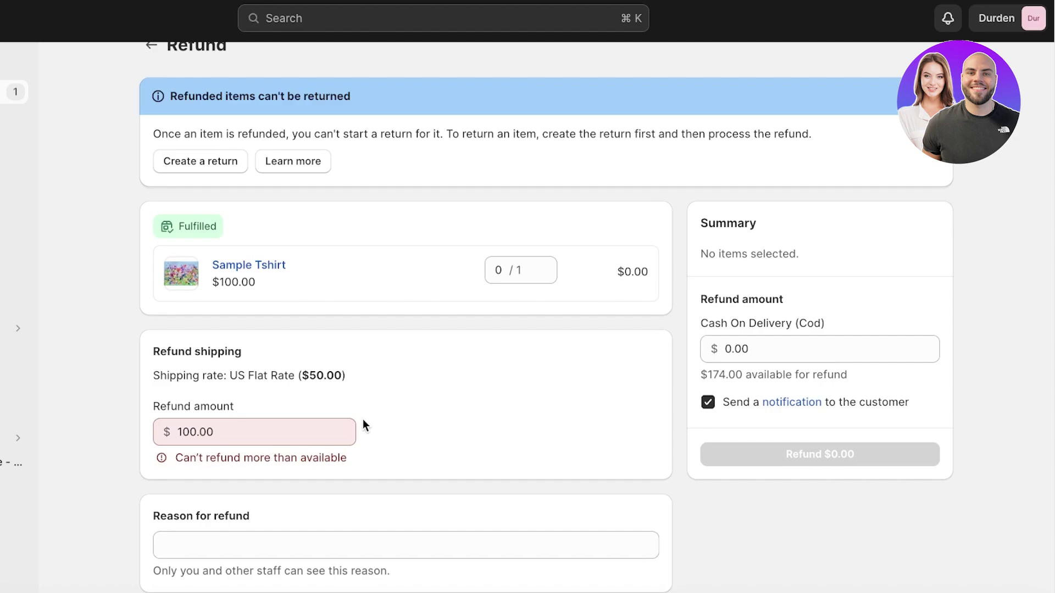
left_click(331, 432)
type("99")
triple_click(368, 389)
left_click(290, 427)
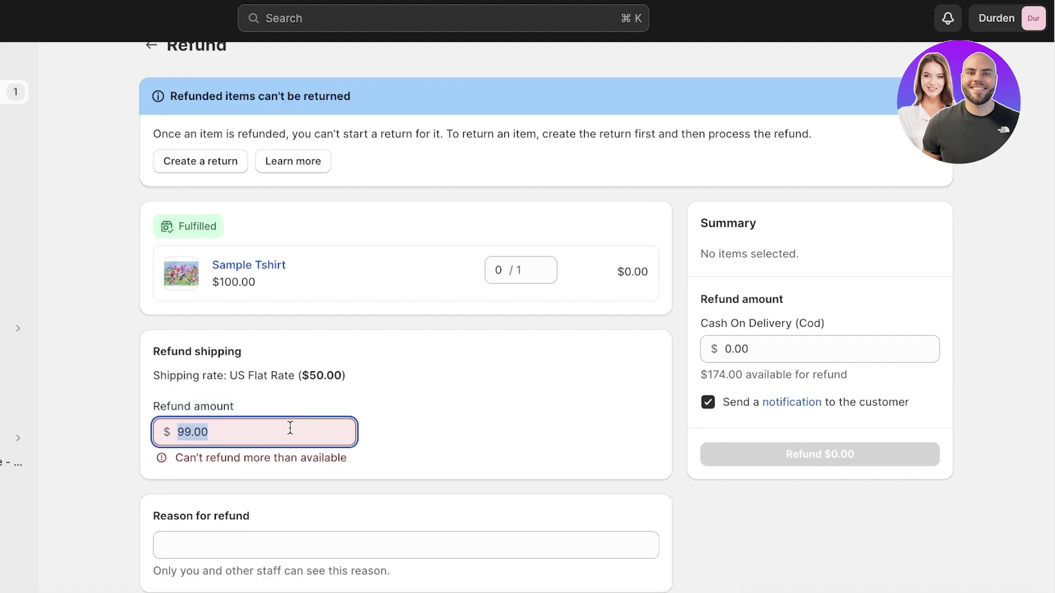
type("50")
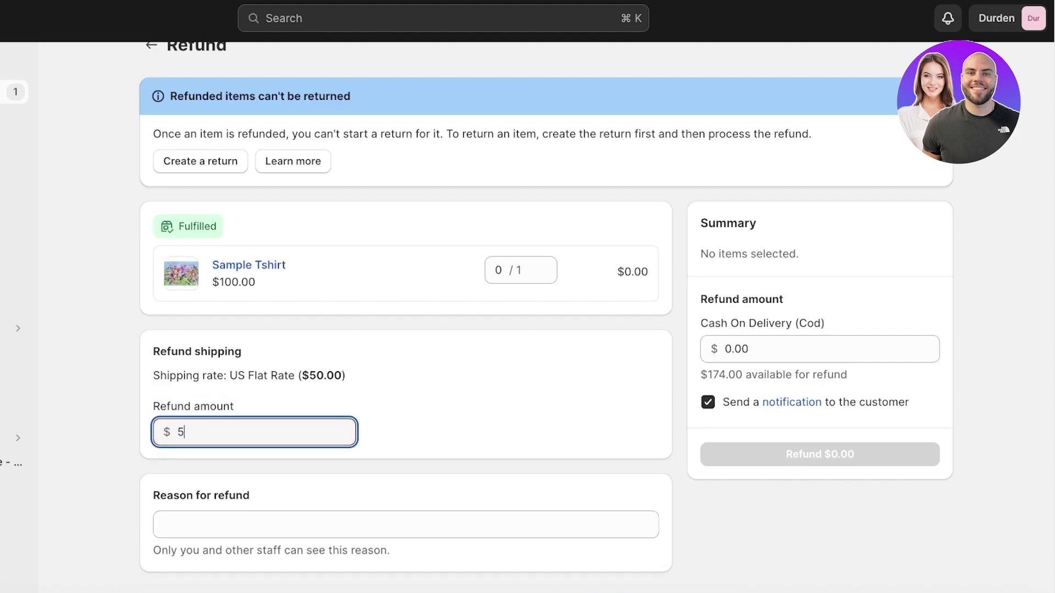
left_click(392, 405)
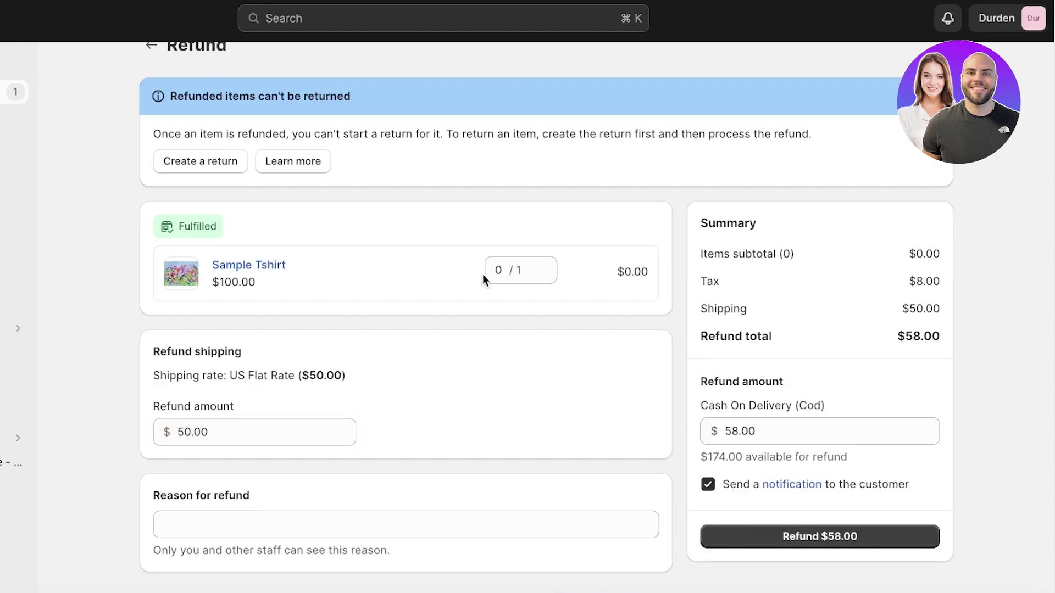
Change the Cash On Delivery refund amount from 58.00 to 99 against the $174.00 available
left_click(780, 431)
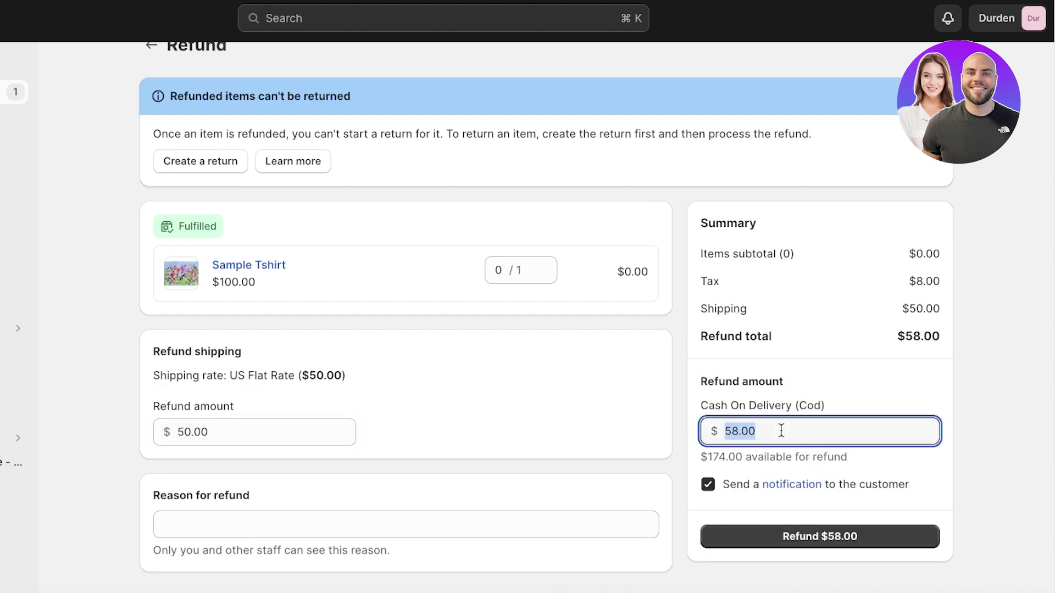
key("BackSpace")
type("9")
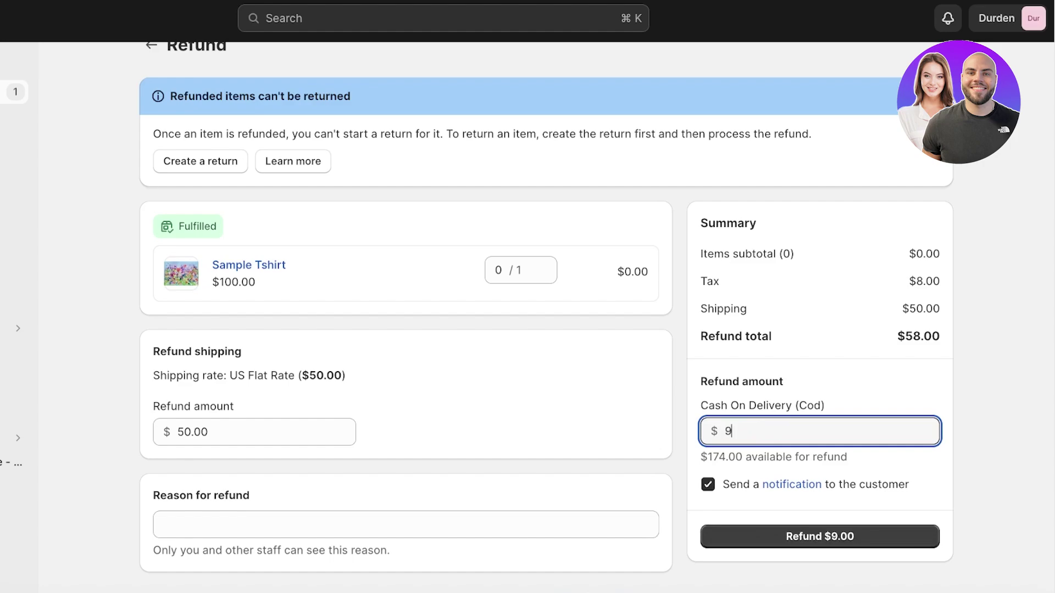
type("9")
left_click(583, 434)
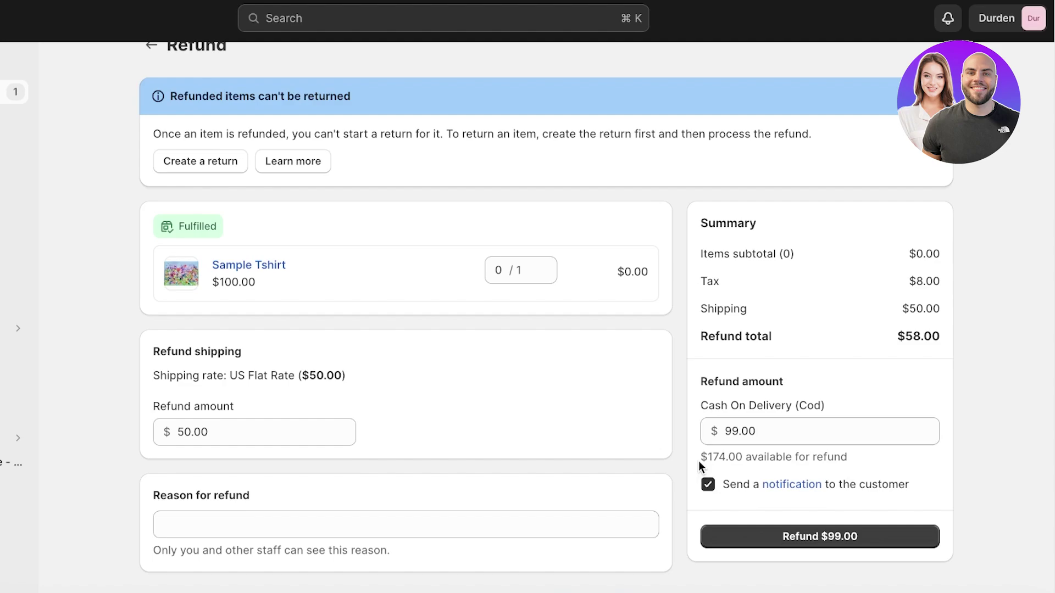
left_click_drag(698, 462, 835, 457)
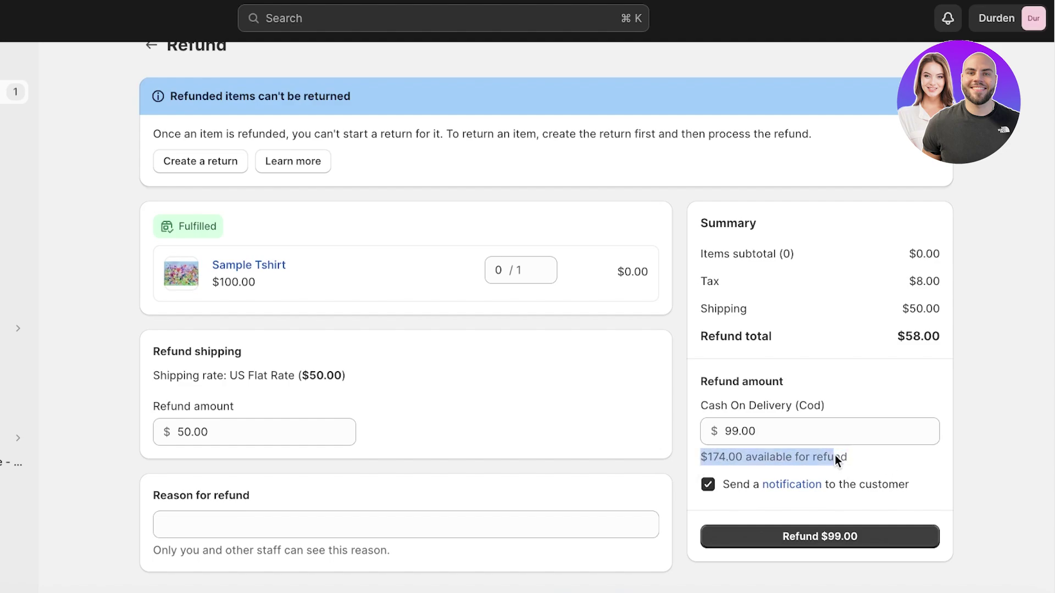
left_click(733, 463)
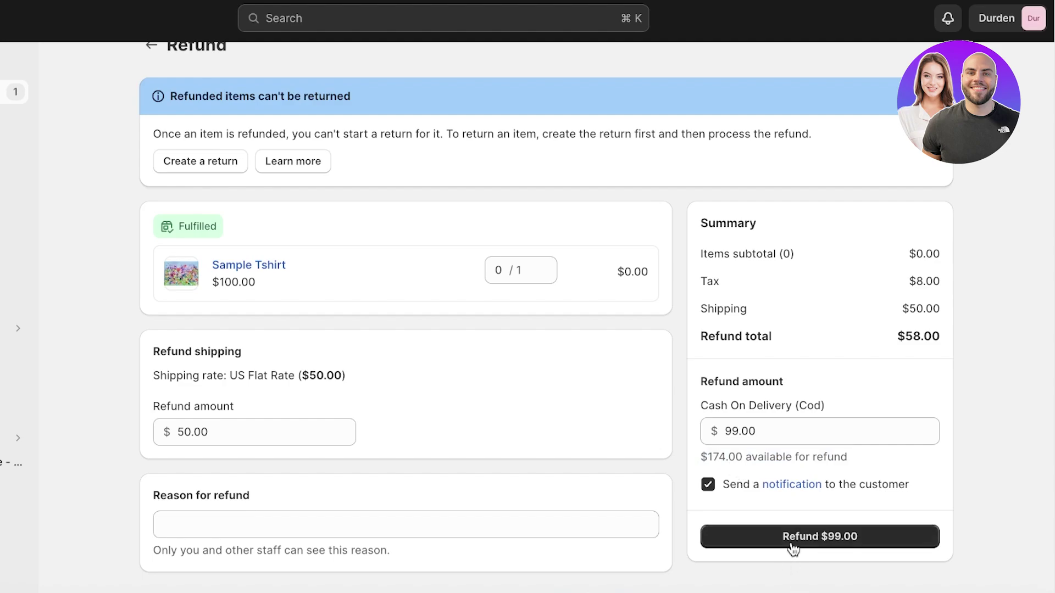
Set the Cash On Delivery refund amount to 1 and issue the $1.16 refund
left_click(739, 431)
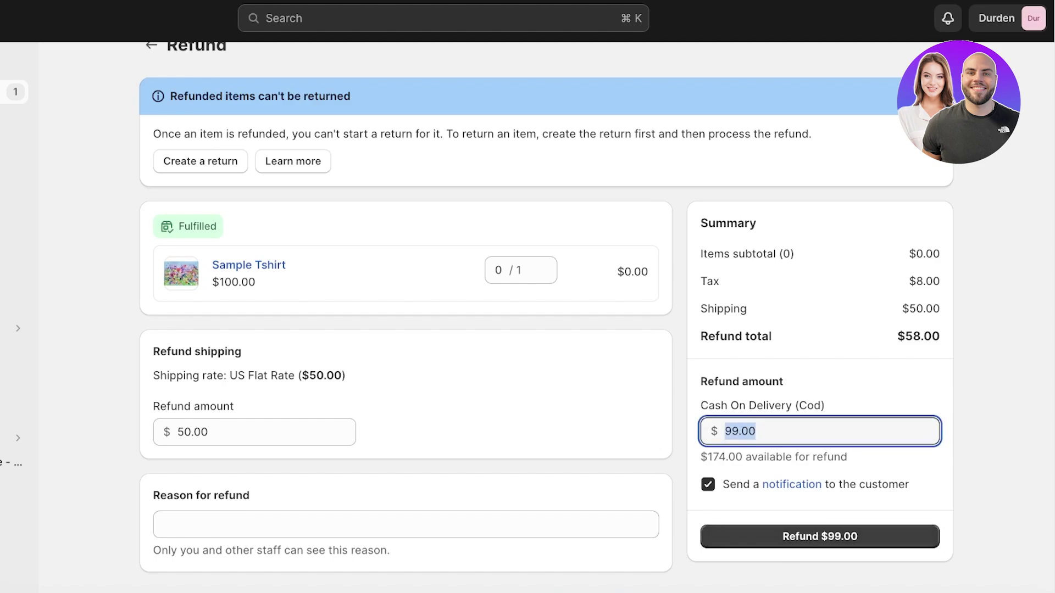
type("21")
key("BackSpace")
key("BackSpace")
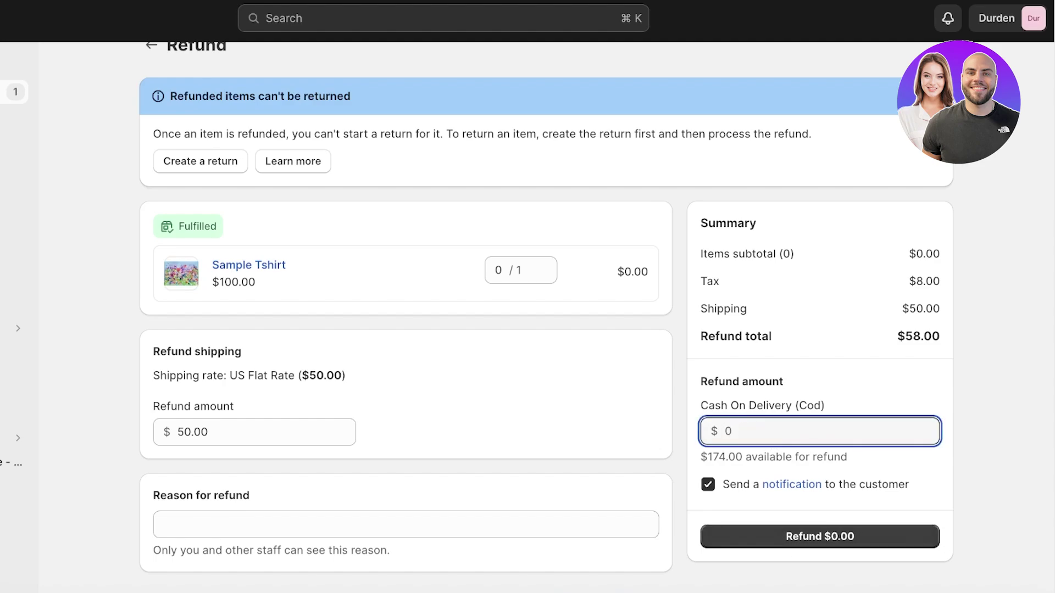
type("1")
left_click(780, 538)
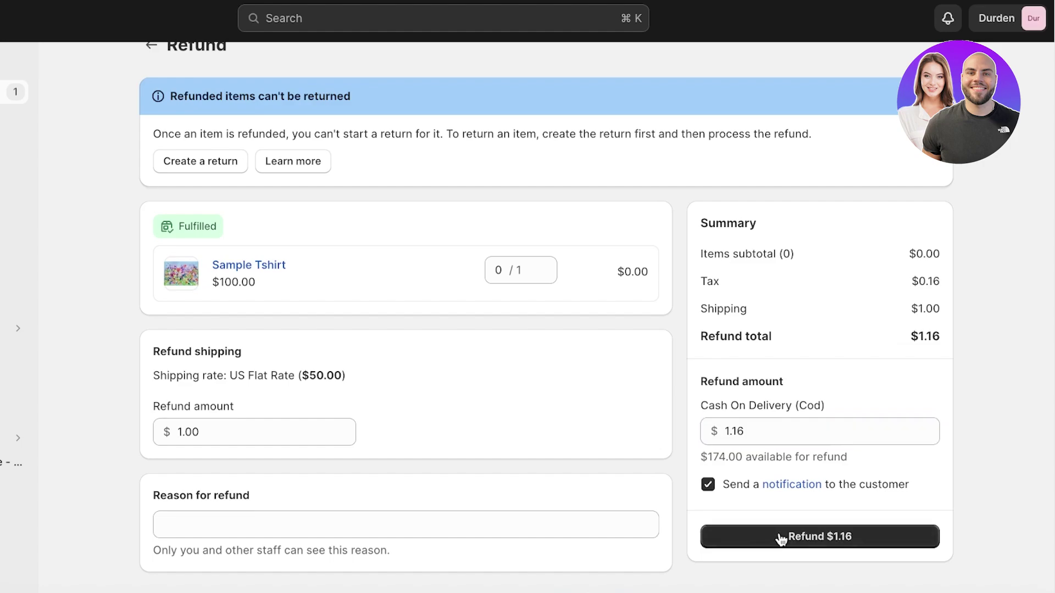
left_click(780, 537)
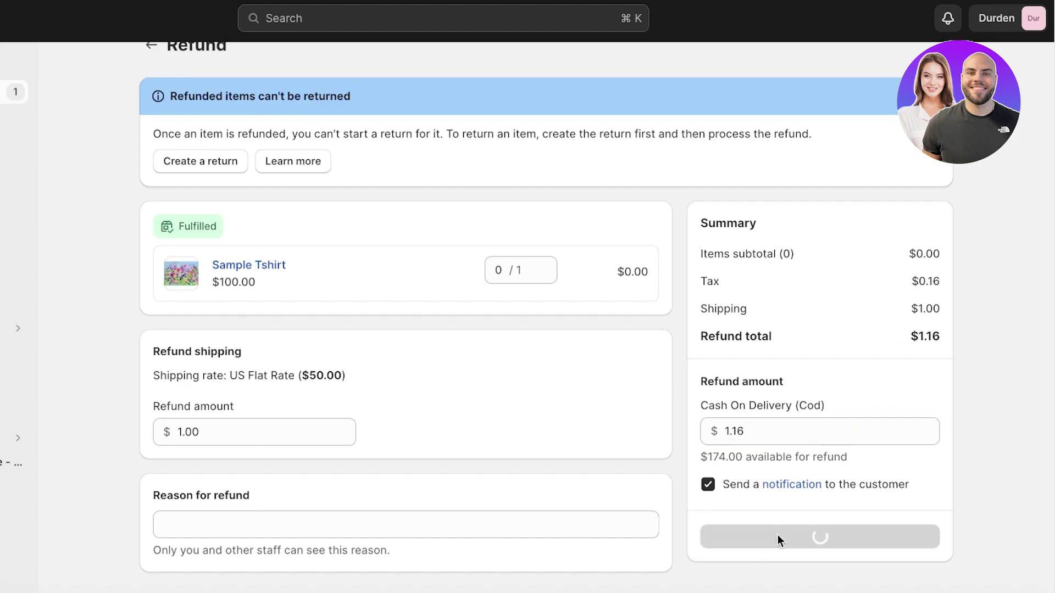
Review order #1001: Partially refunded, $1.16 refunded and $172.84 net payment in the timeline
scroll(418, 318, "down", 2)
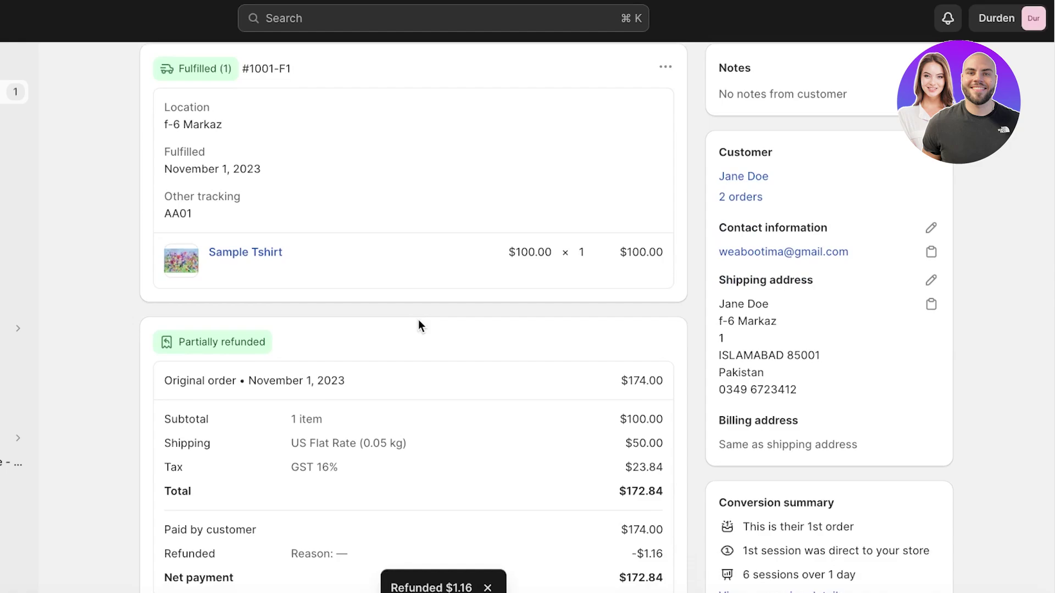
scroll(431, 453, "down", 3)
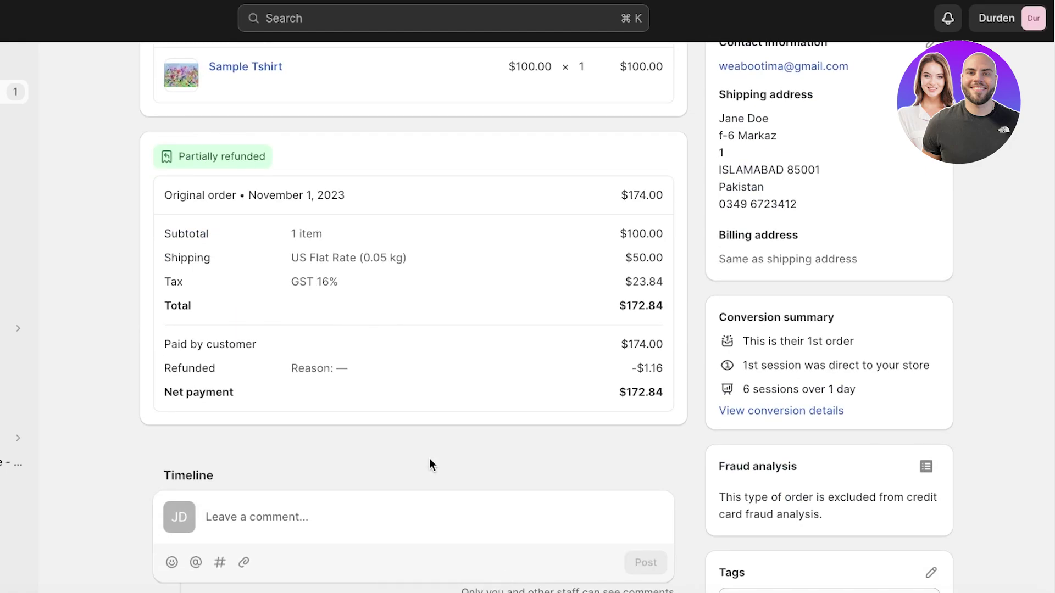
scroll(164, 318, "up", 2)
scroll(297, 298, "down", 1)
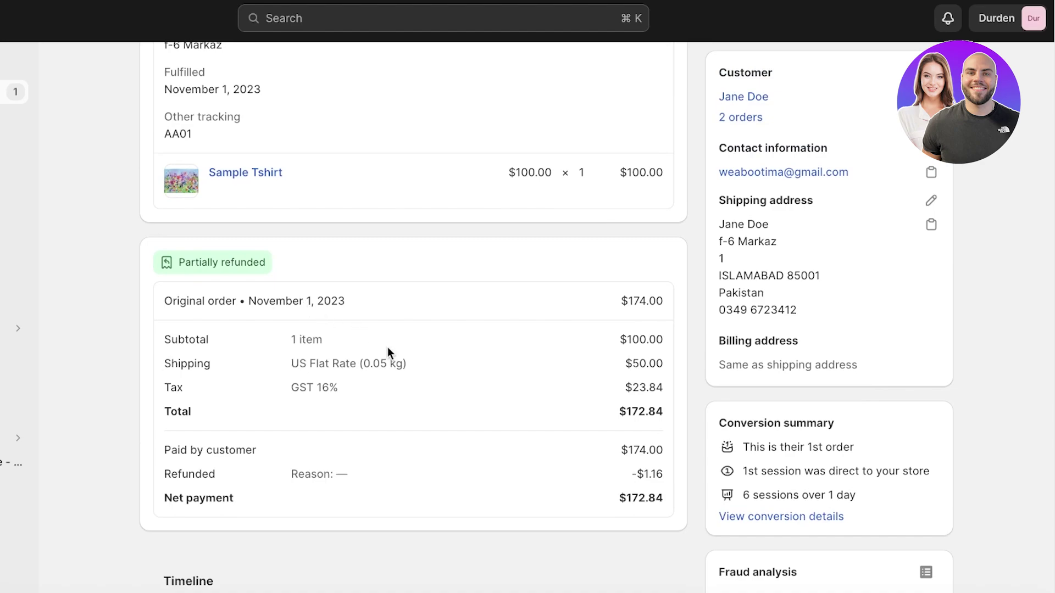
scroll(387, 351, "up", 3)
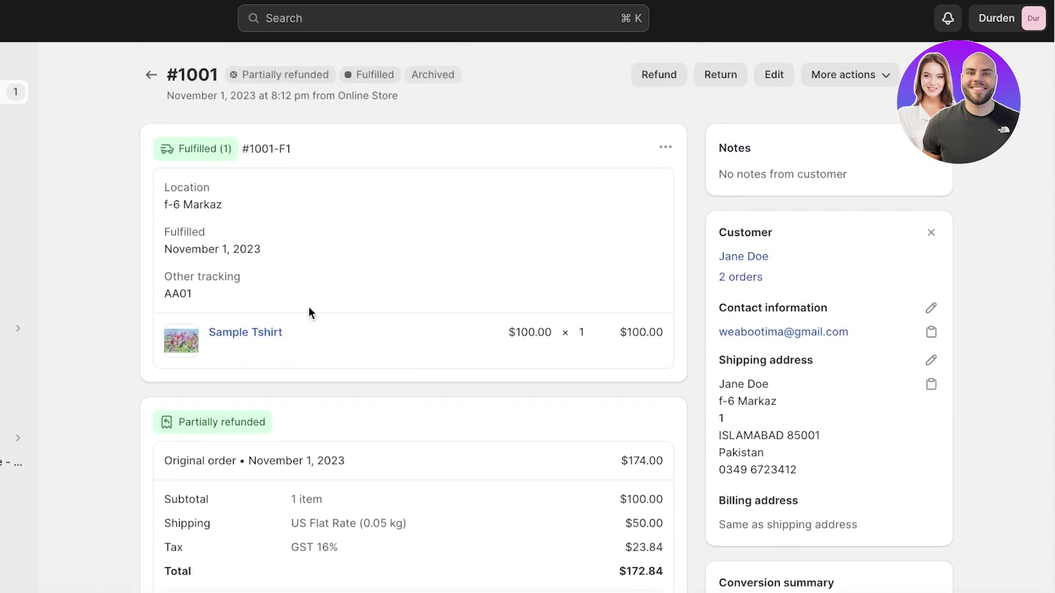
scroll(187, 345, "down", 1)
scroll(179, 322, "up", 1)
scroll(302, 287, "down", 3)
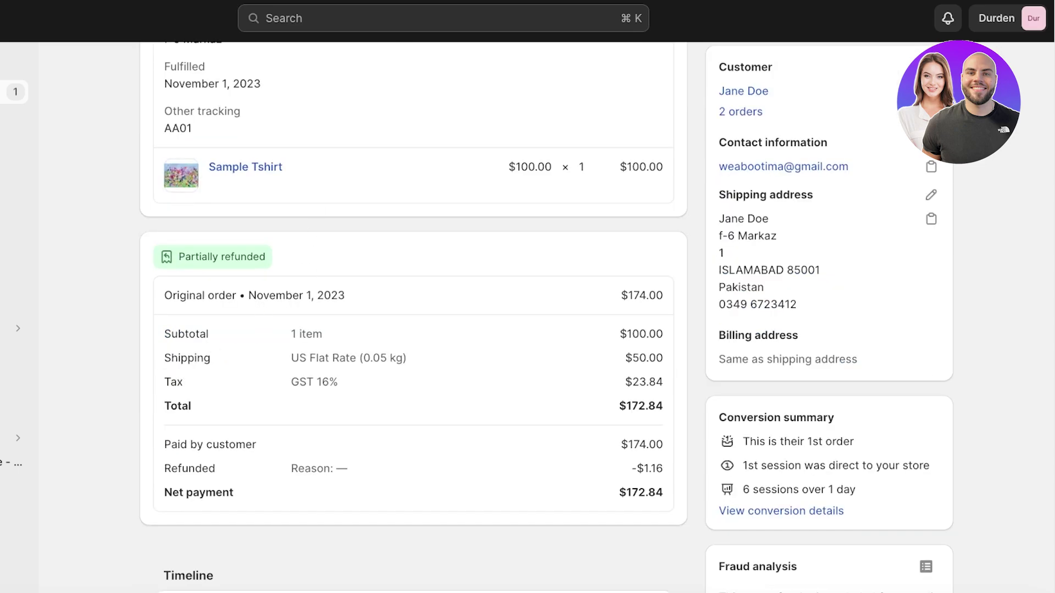
scroll(296, 288, "up", 2)
scroll(295, 286, "down", 2)
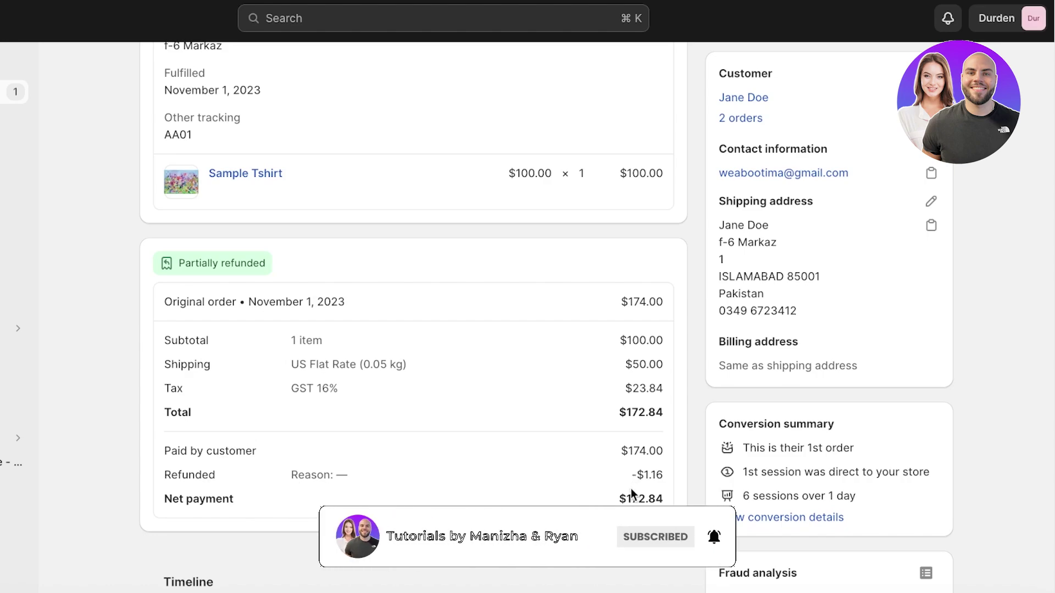
scroll(627, 490, "down", 7)
scroll(548, 430, "down", 1)
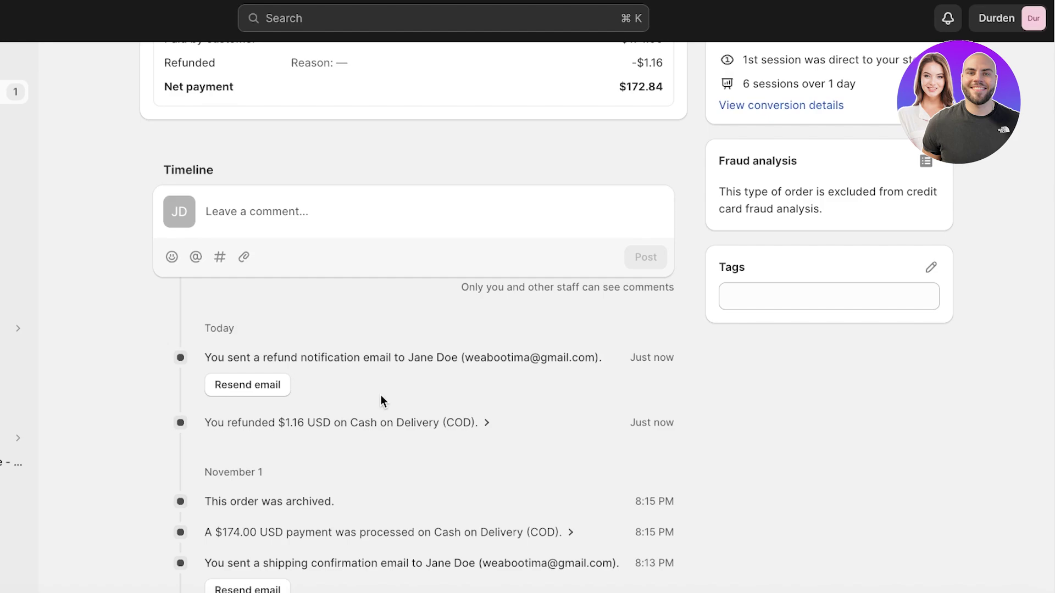
scroll(381, 396, "up", 3)
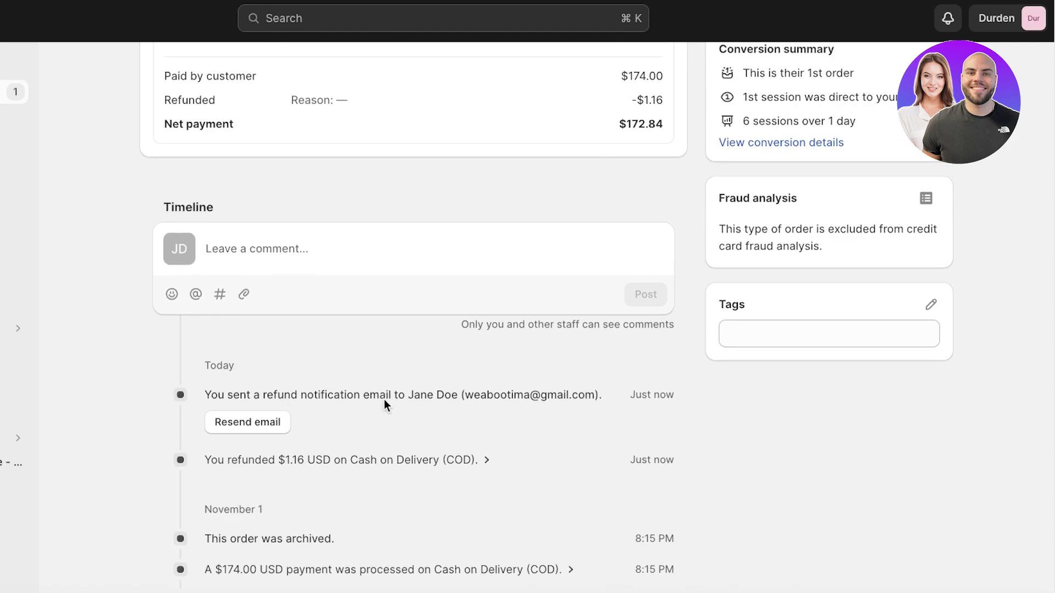
scroll(332, 419, "down", 5)
scroll(330, 419, "up", 7)
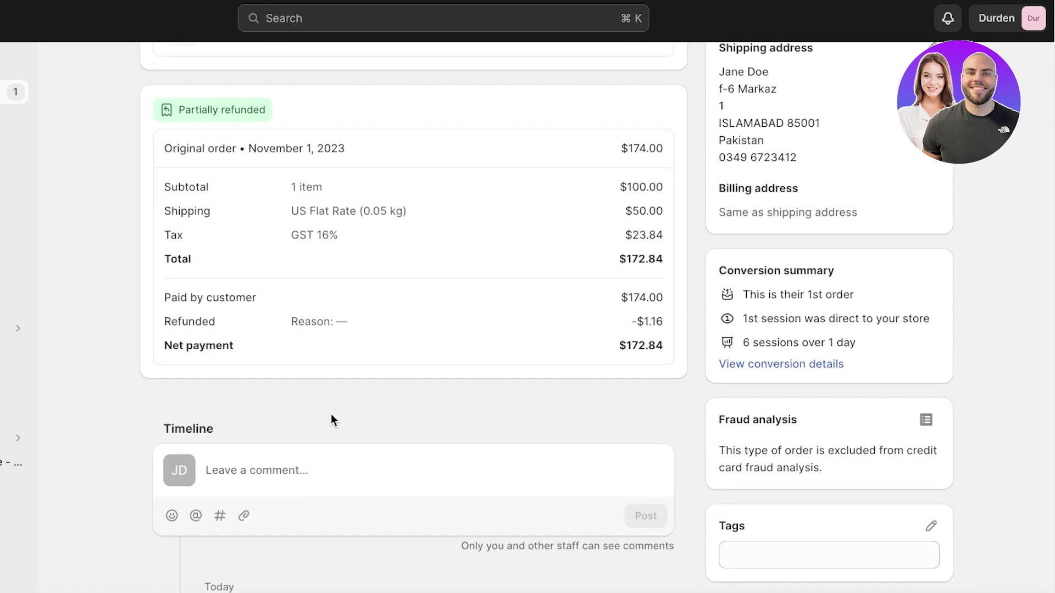
scroll(329, 420, "up", 4)
scroll(329, 421, "up", 1)
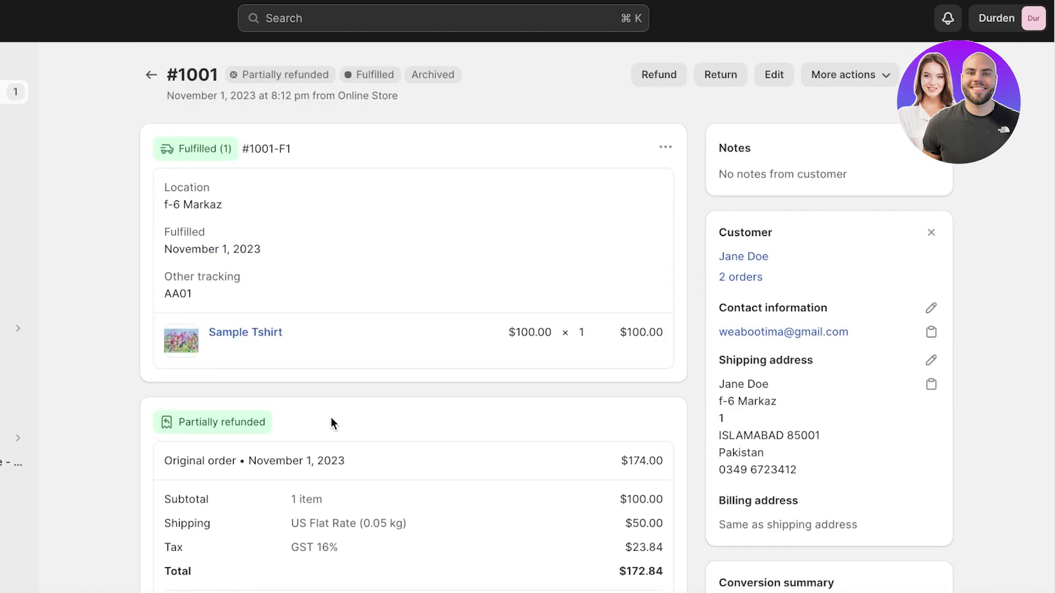
Go back to the Orders list and open order #1002
left_click(152, 82)
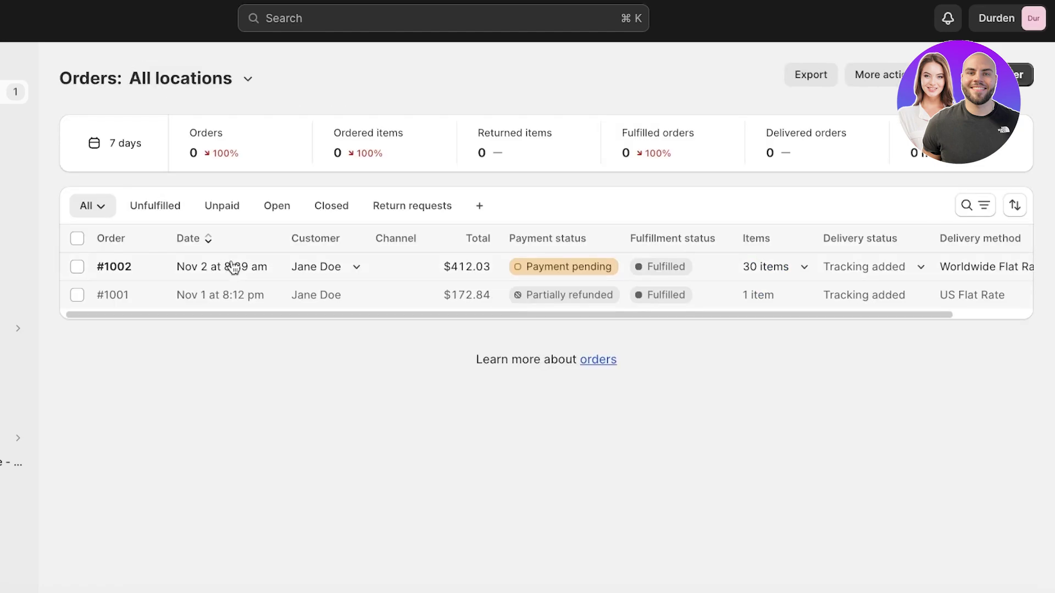
left_click(231, 261)
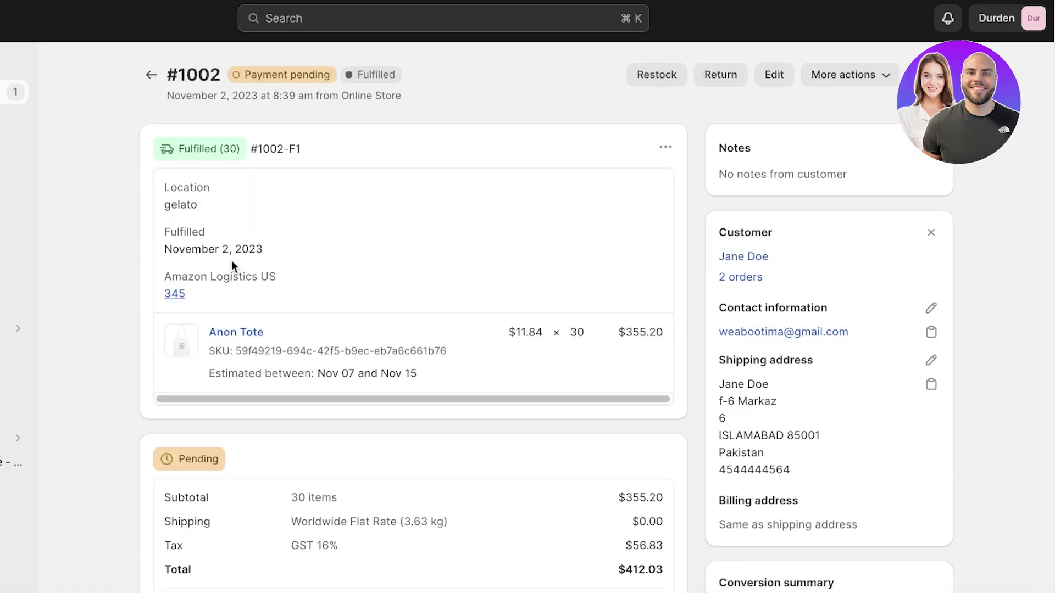
scroll(232, 260, "down", 6)
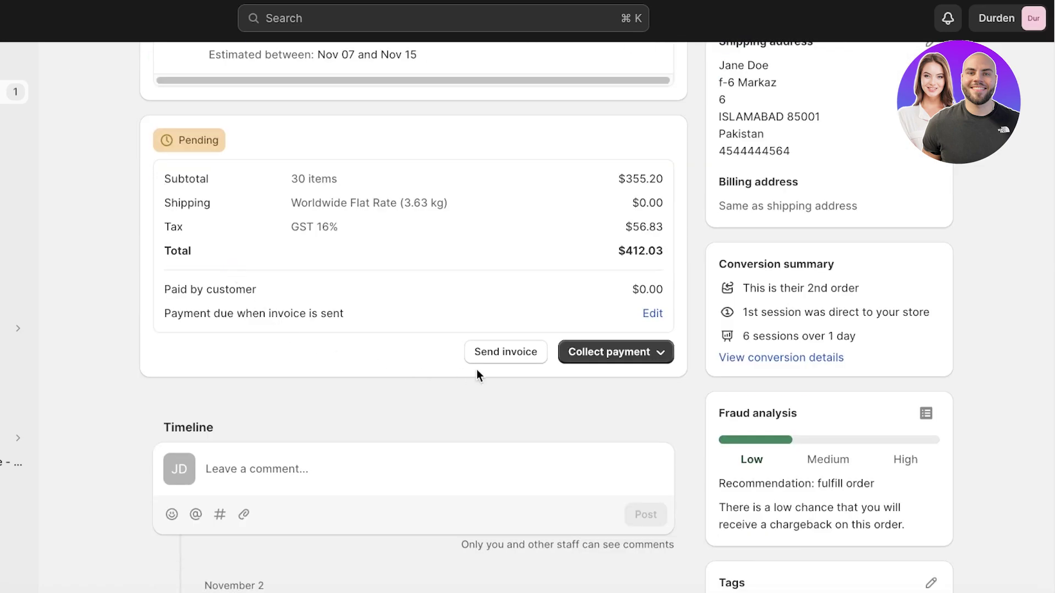
Mark order #1002 as paid through Collect payment and confirm
left_click(644, 352)
left_click(606, 420)
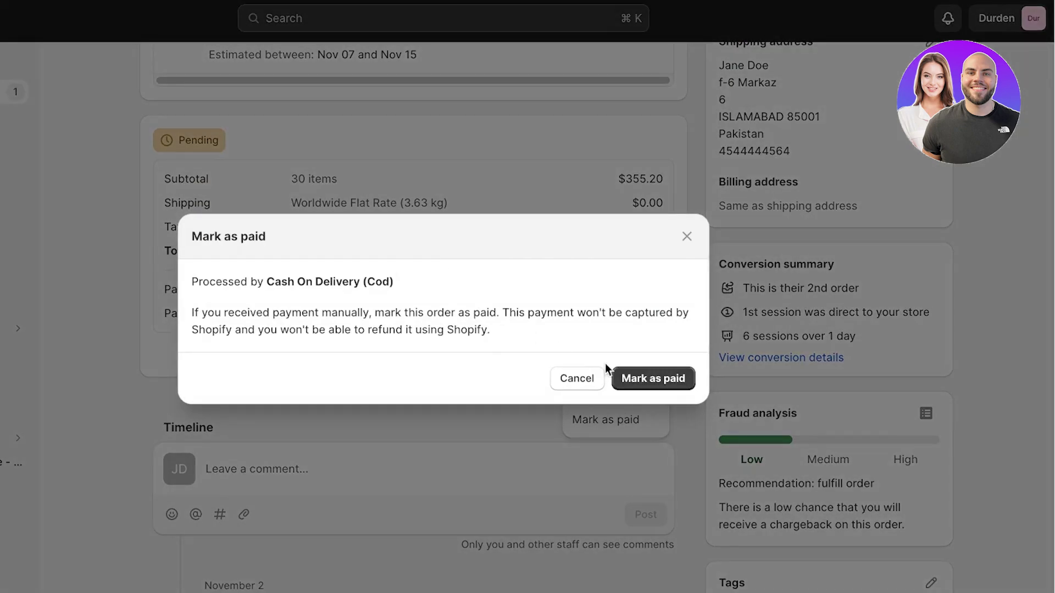
left_click(632, 378)
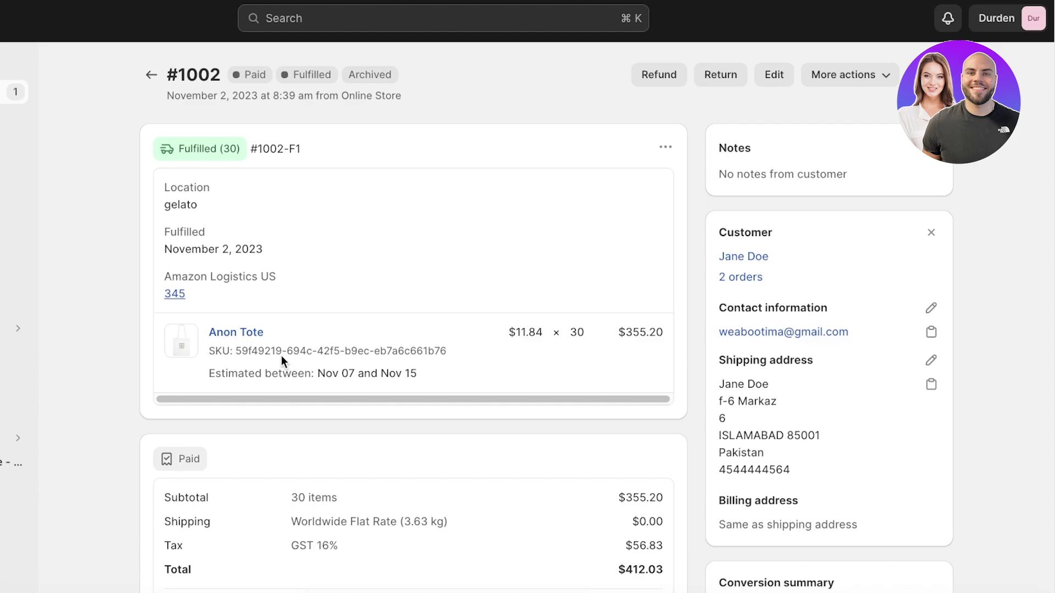
mouse_move(219, 361)
Start a return on order #1002 and look over the Anon Tote items to return
left_click(731, 73)
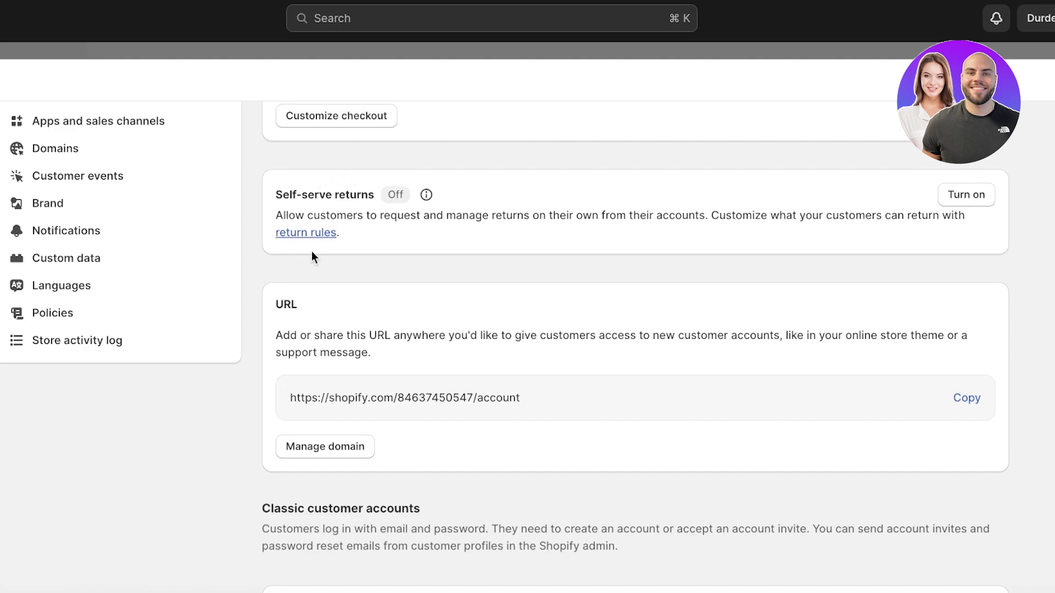
scroll(324, 230, "down", 1)
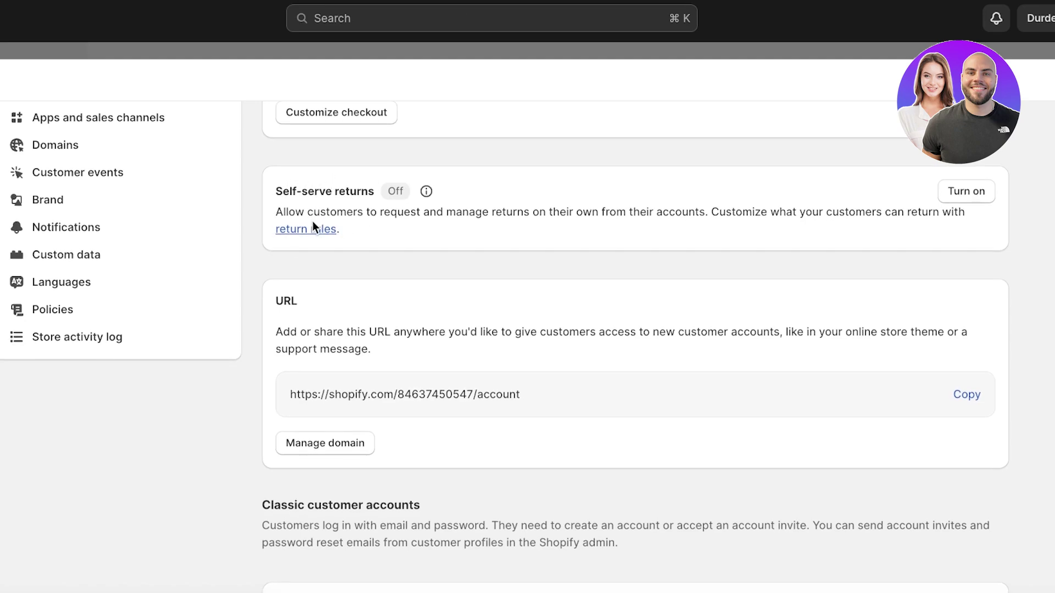
scroll(313, 231, "up", 1)
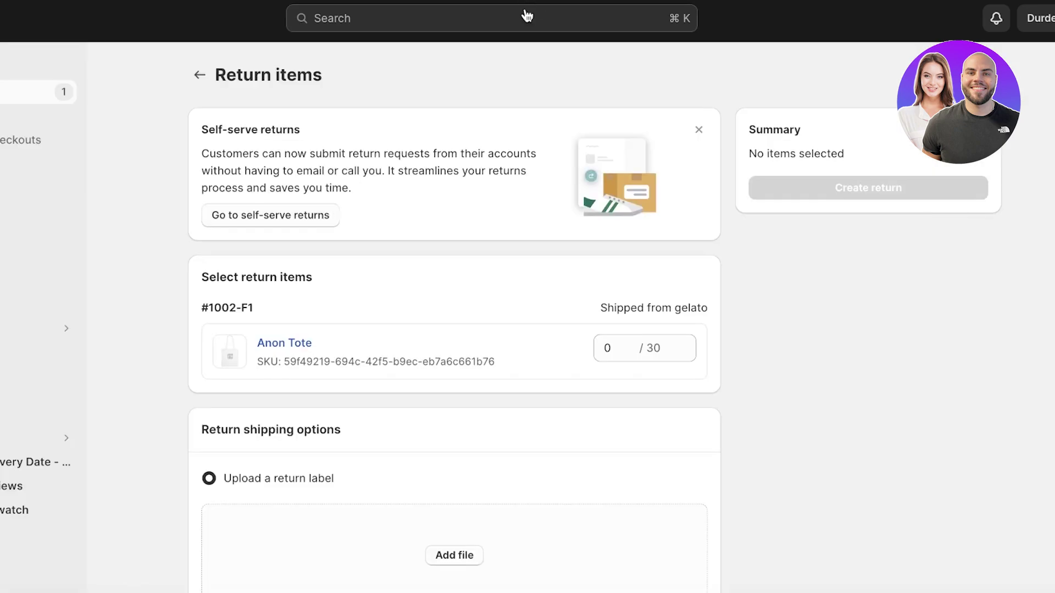
Dismiss the self-serve returns notice and upload 'Brown Aesthetic Minimal Letter L Beauty Logo.png' as the return label
scroll(470, 170, "down", 4)
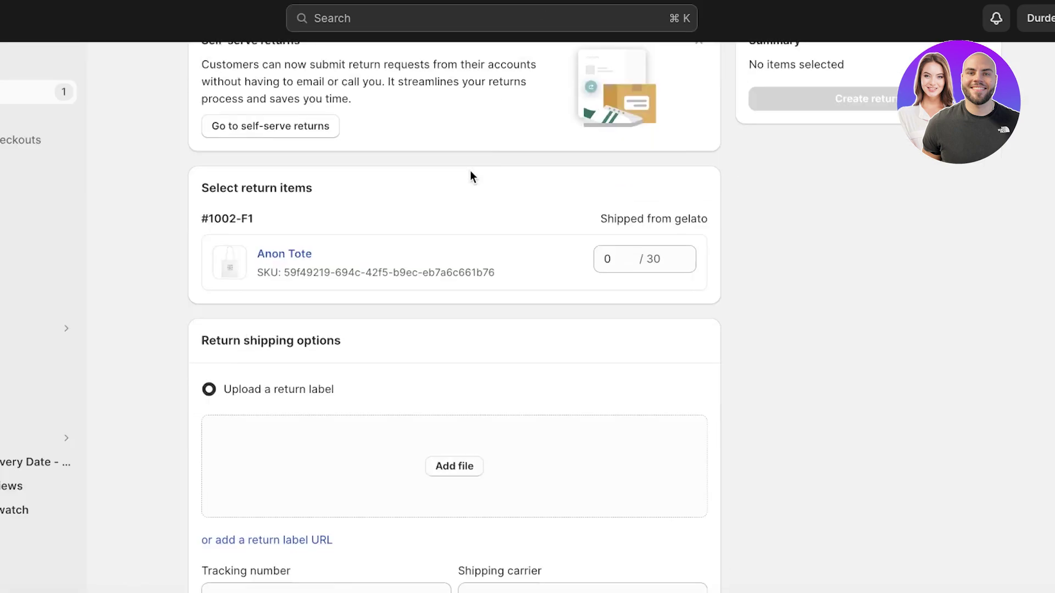
scroll(456, 176, "up", 4)
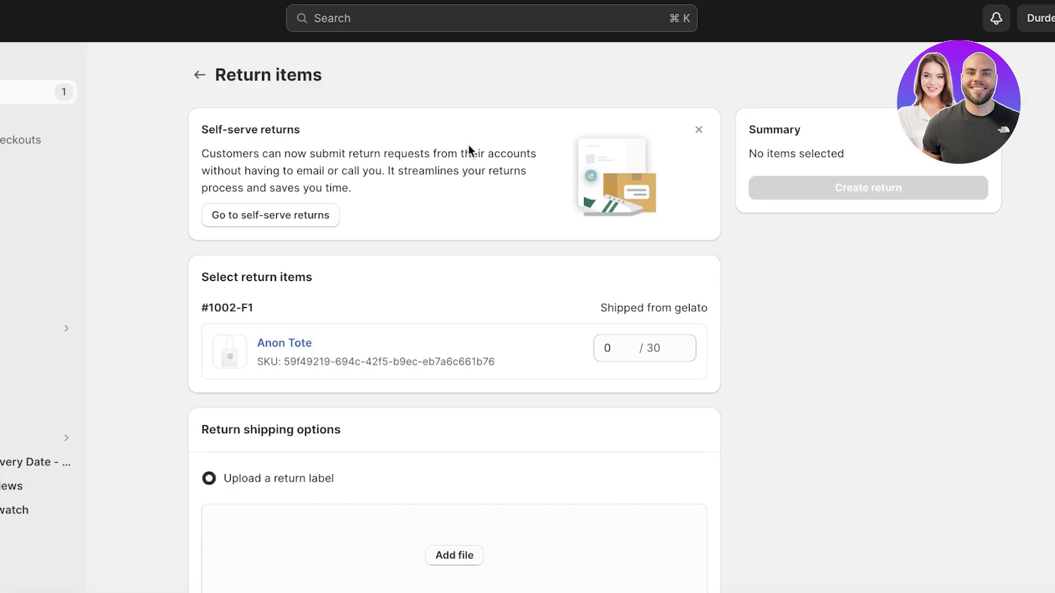
left_click(698, 130)
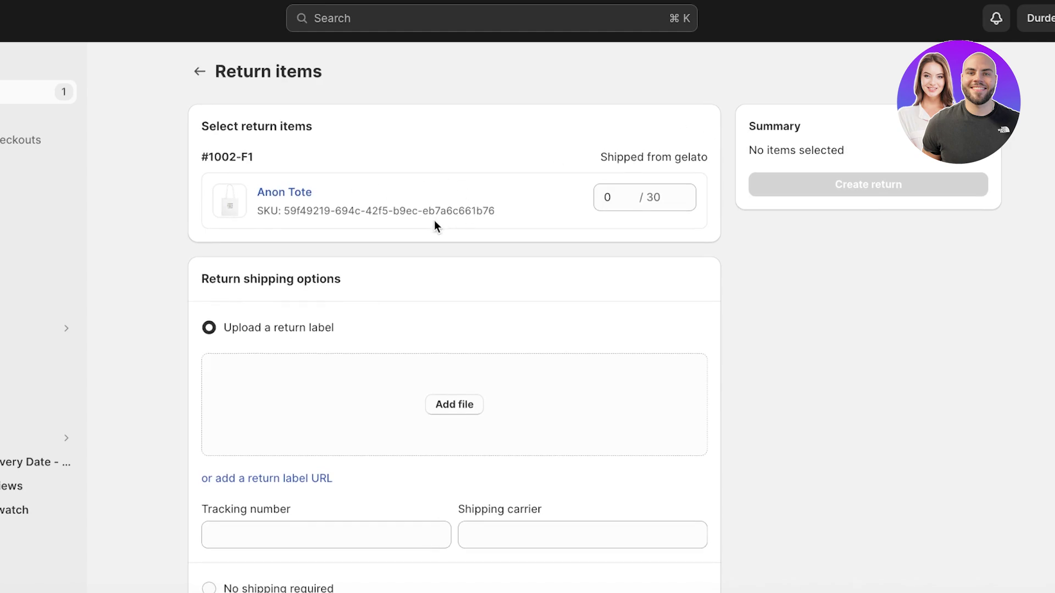
scroll(434, 220, "down", 1)
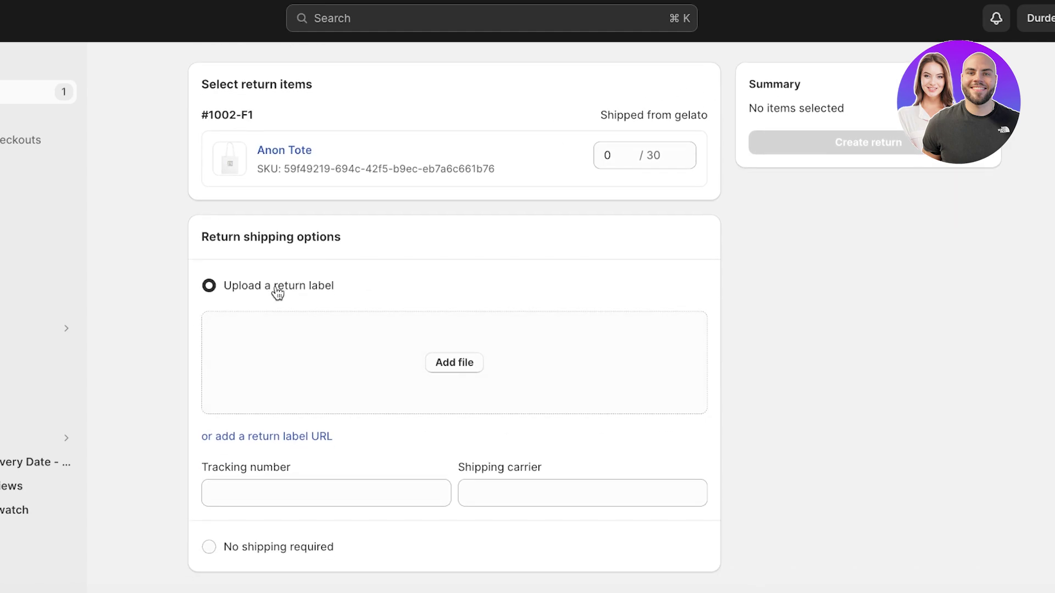
left_click(454, 364)
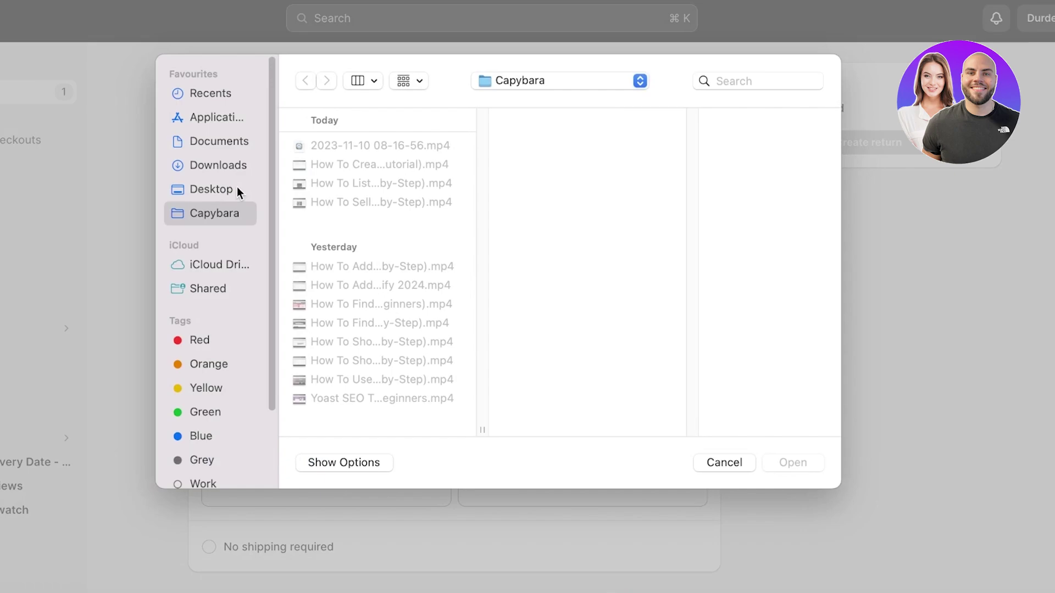
left_click(211, 164)
left_click(349, 145)
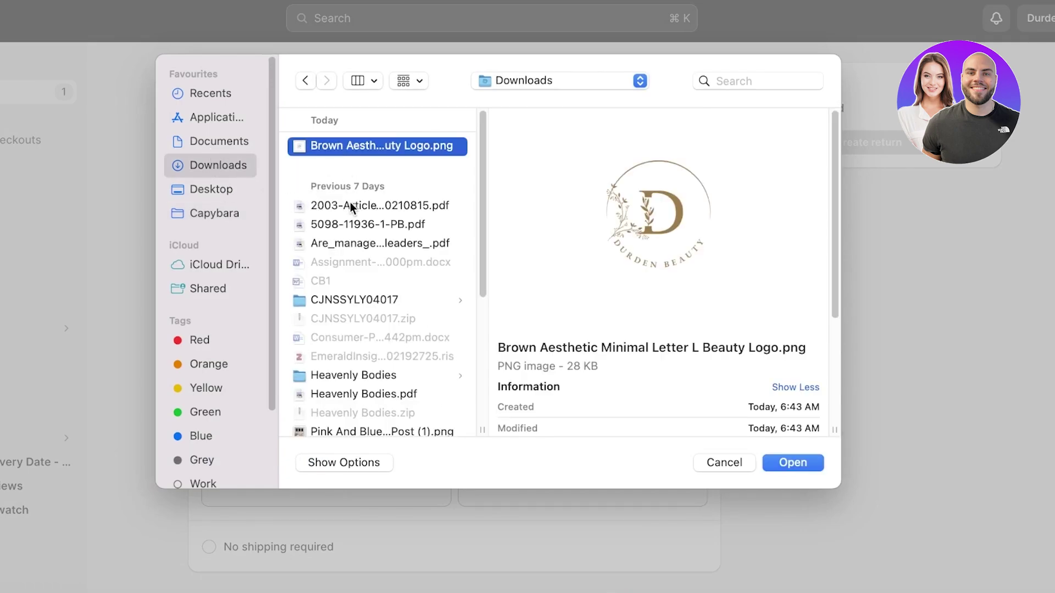
left_click(795, 462)
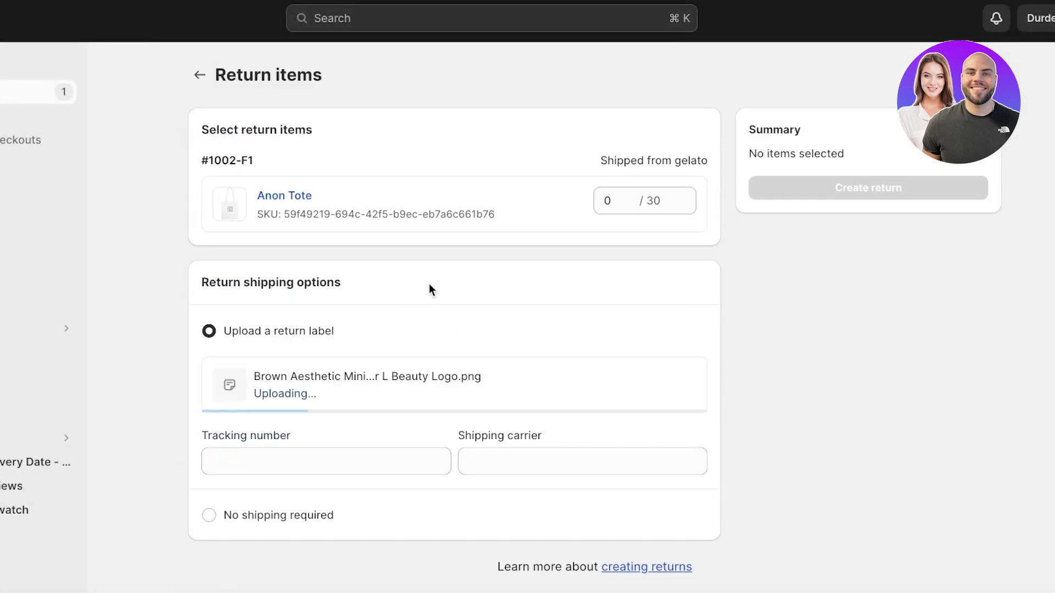
Enter tracking number 809 and mark the return as needing no shipping
left_click(335, 466)
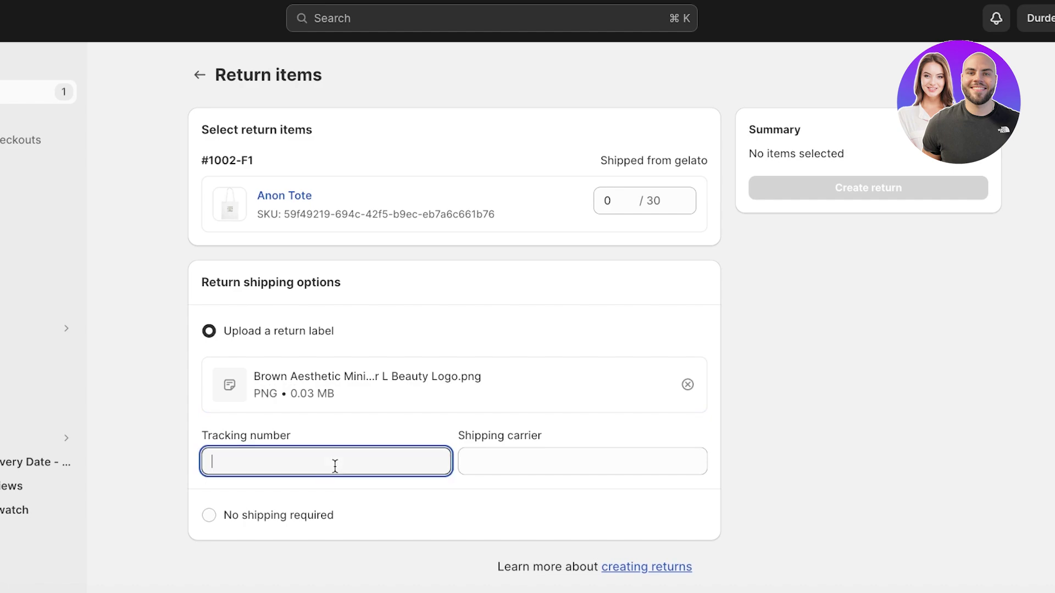
type("8")
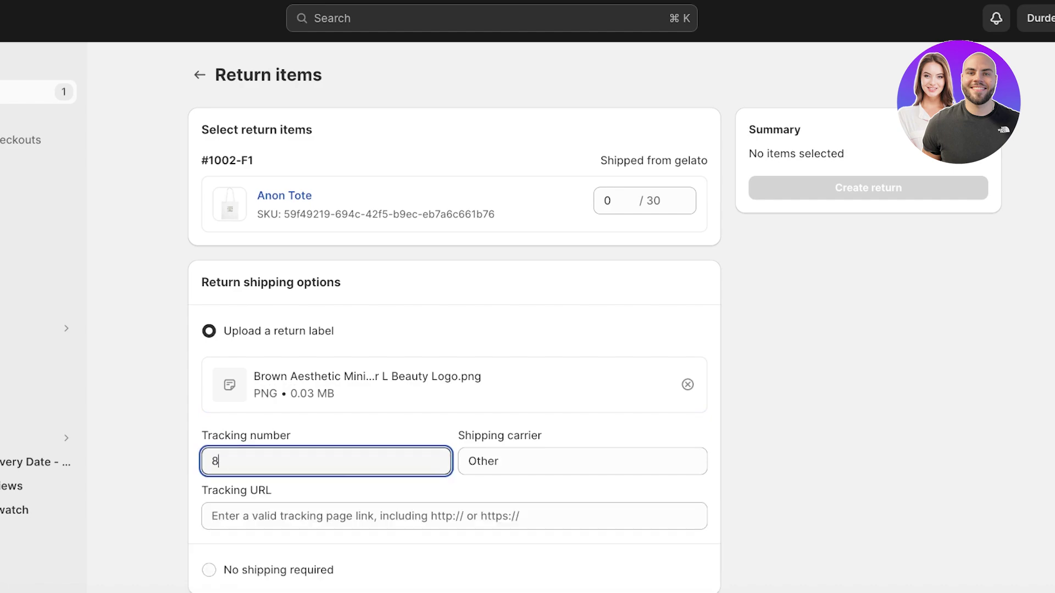
key("BackSpace")
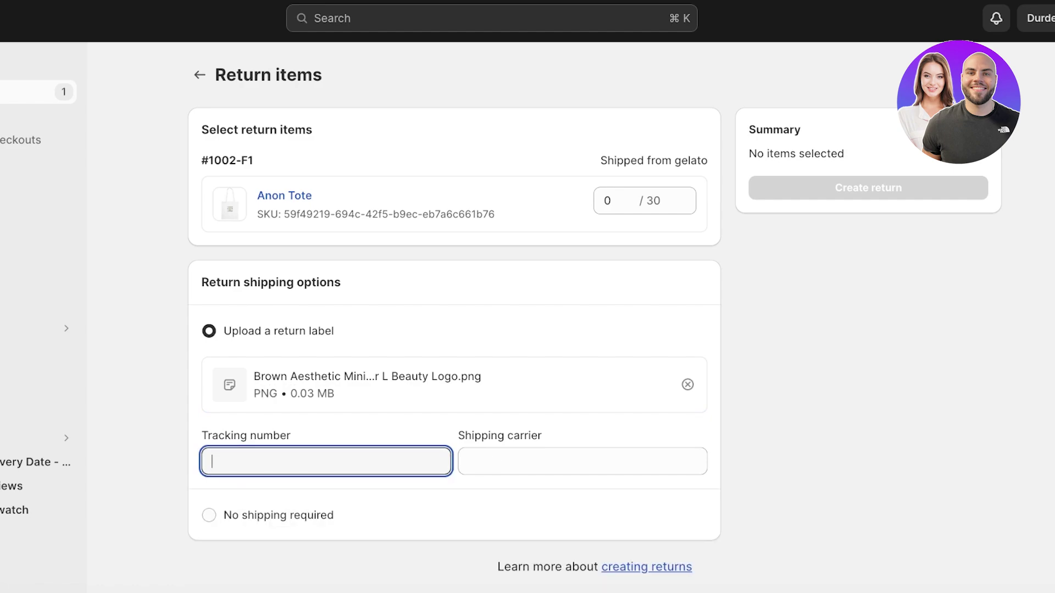
type("809")
scroll(371, 389, "down", 1)
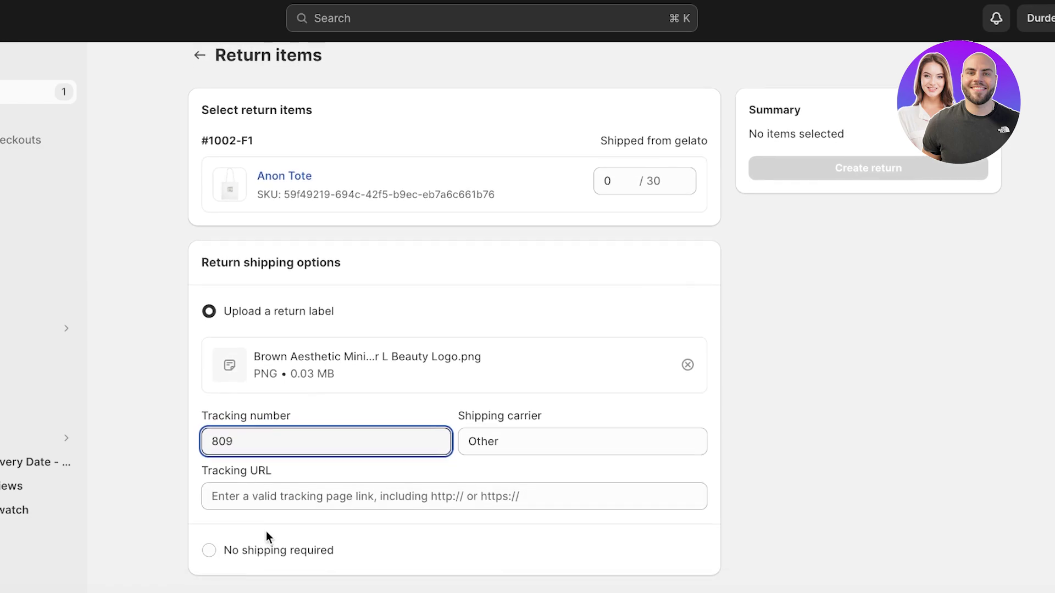
left_click(268, 550)
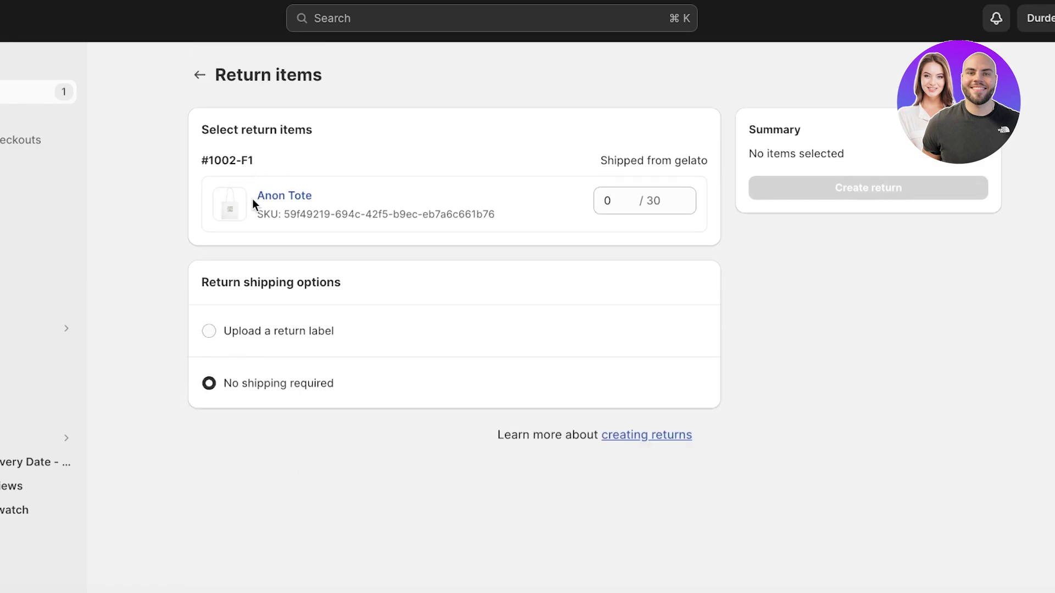
Set the Anon Tote return quantity to 1
left_click(607, 200)
left_click(684, 198)
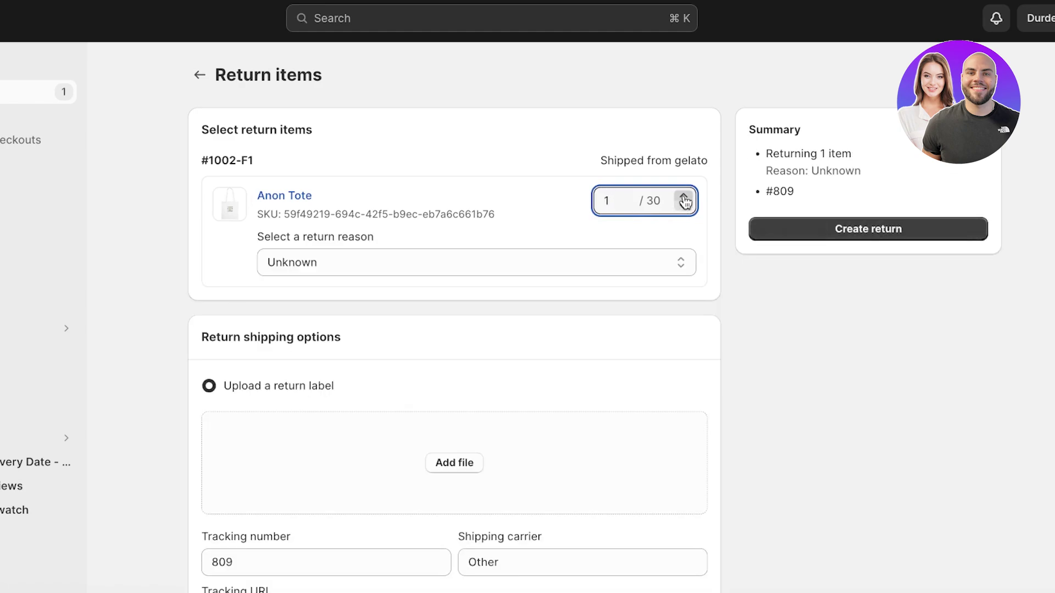
left_click(684, 204)
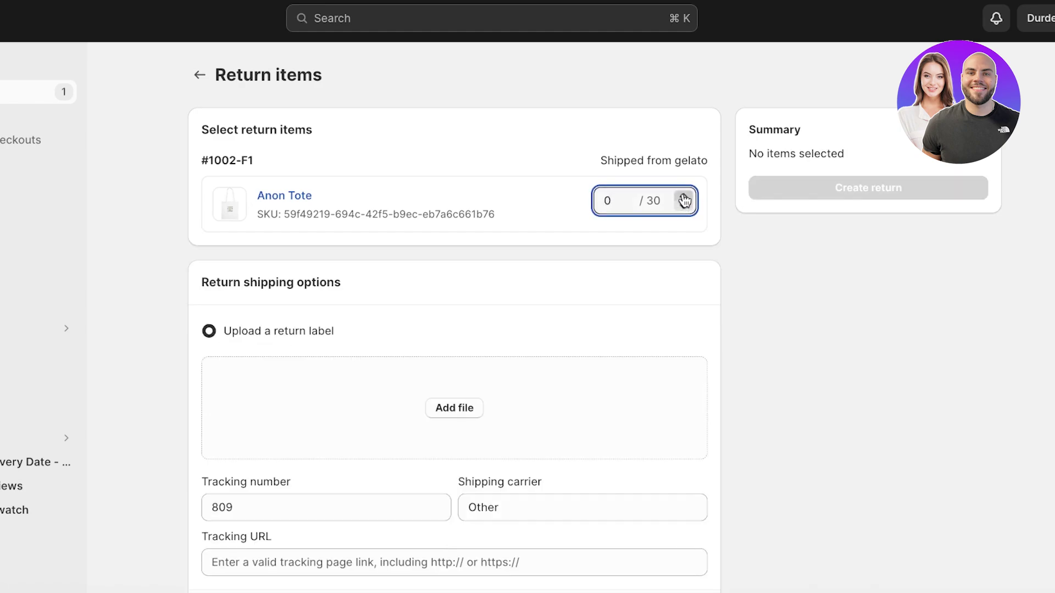
left_click(684, 197)
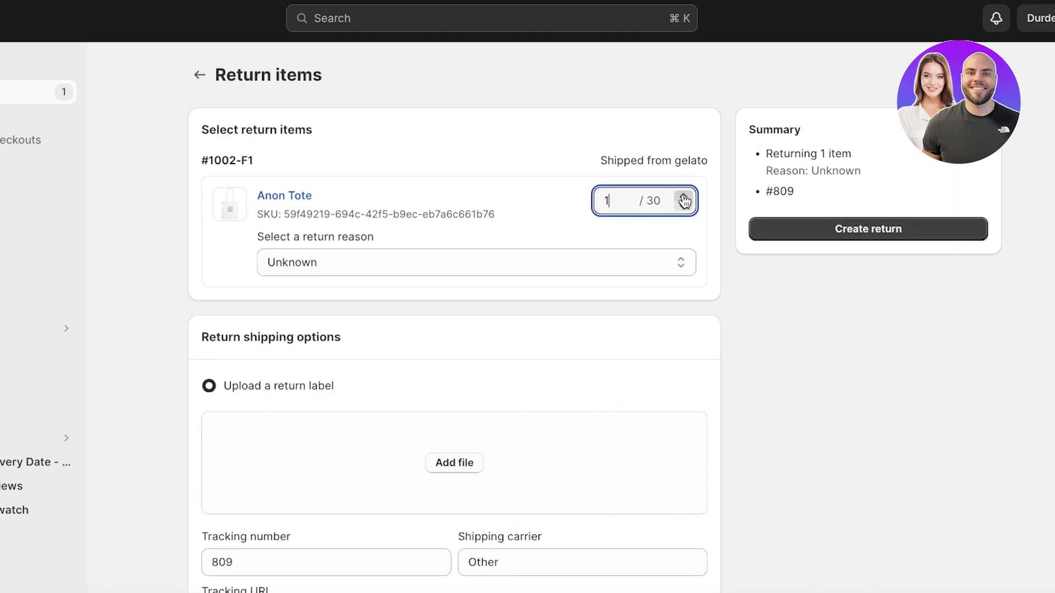
Discard the unsaved #1002 return and start a return on order #1001
left_click(199, 74)
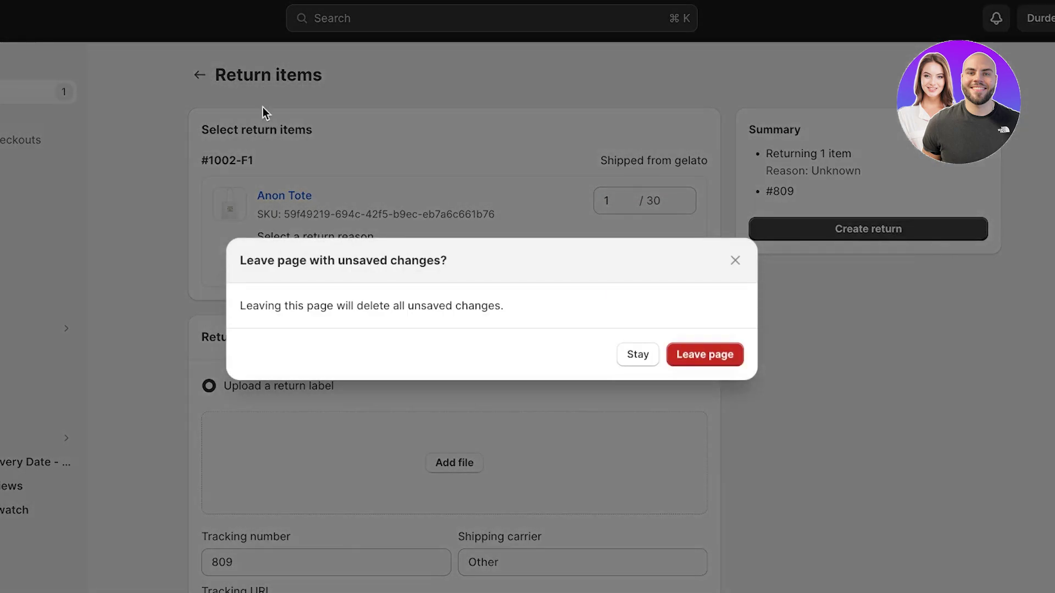
left_click(678, 354)
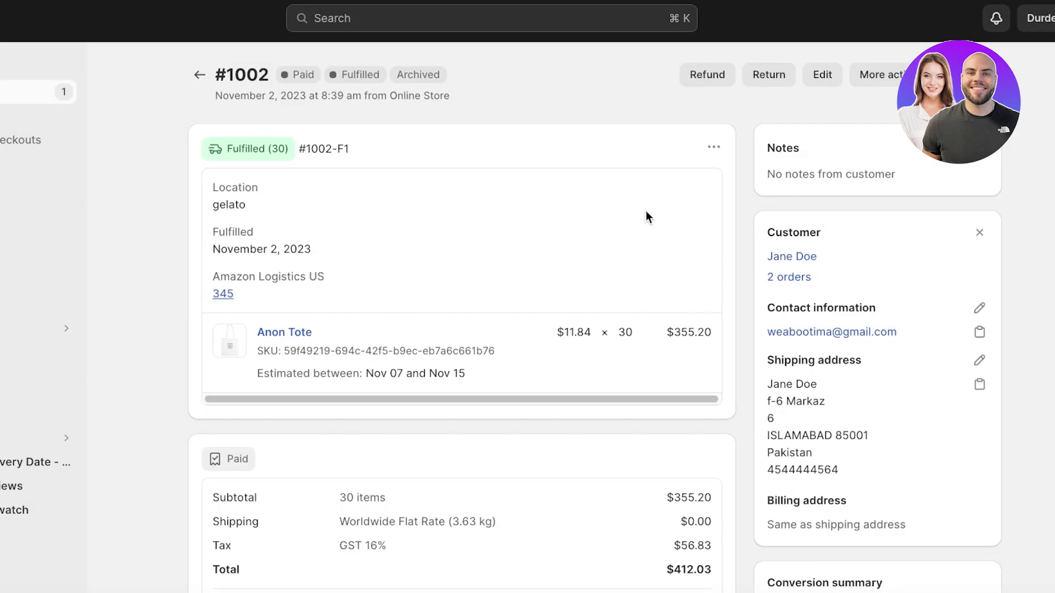
left_click(199, 74)
left_click(442, 305)
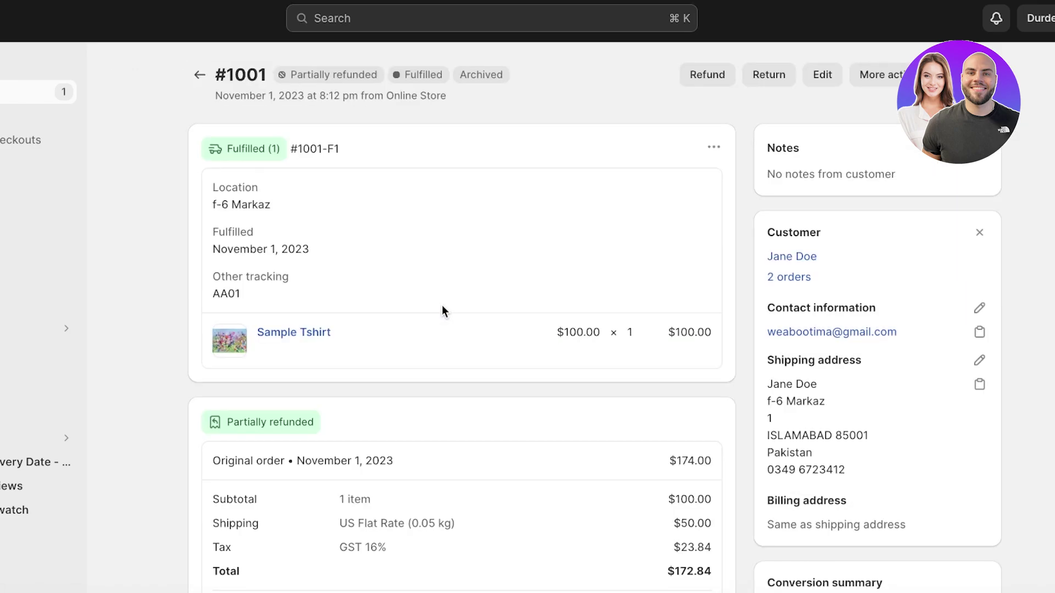
left_click(750, 79)
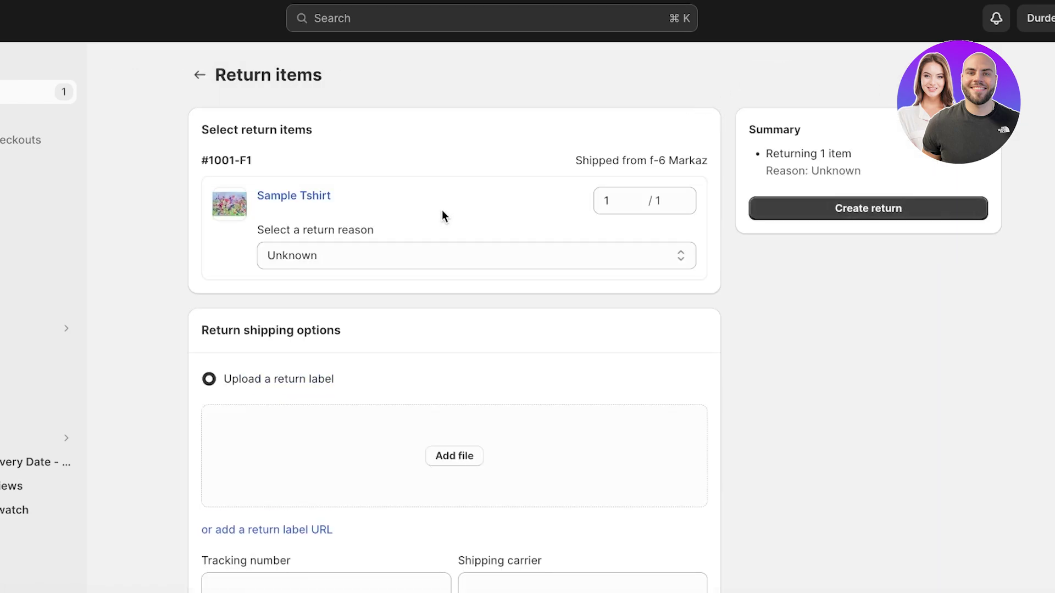
Create the Sample Tshirt return with no shipping and reason Damaged or defective
scroll(434, 274, "down", 2)
left_click(285, 549)
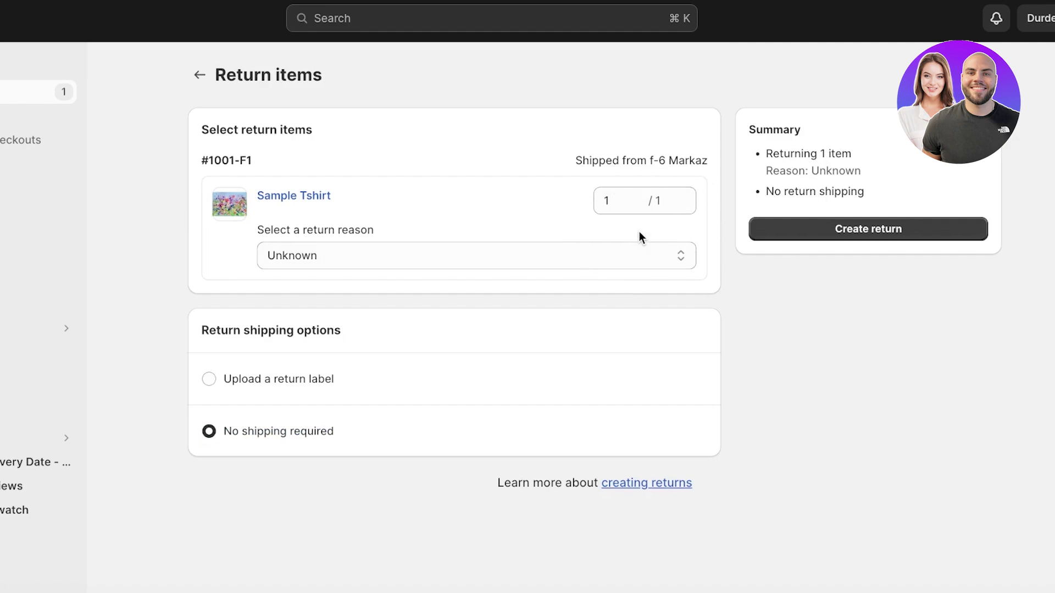
left_click(644, 256)
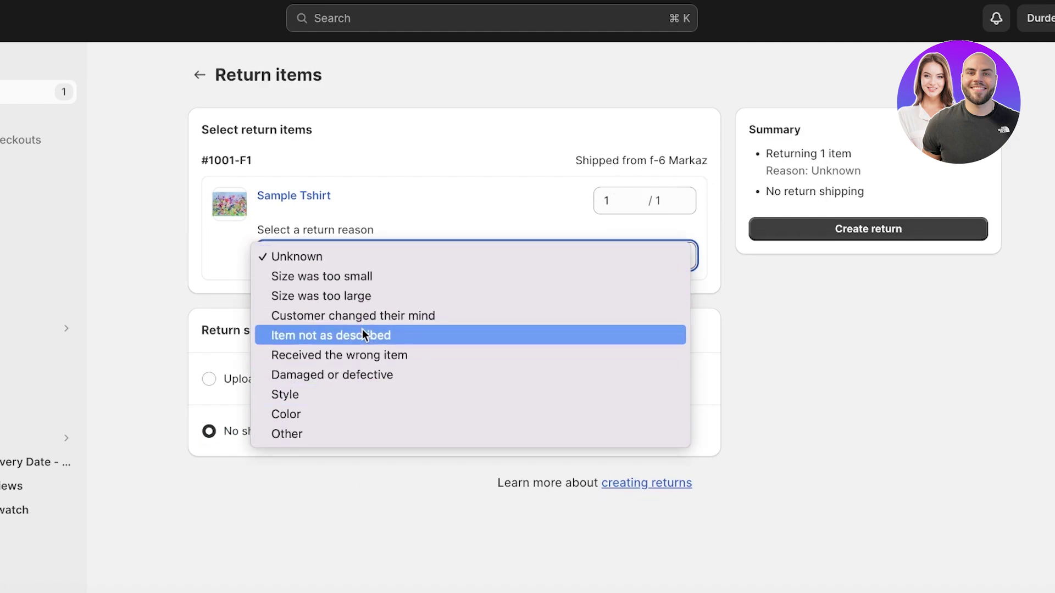
left_click(349, 375)
left_click(404, 162)
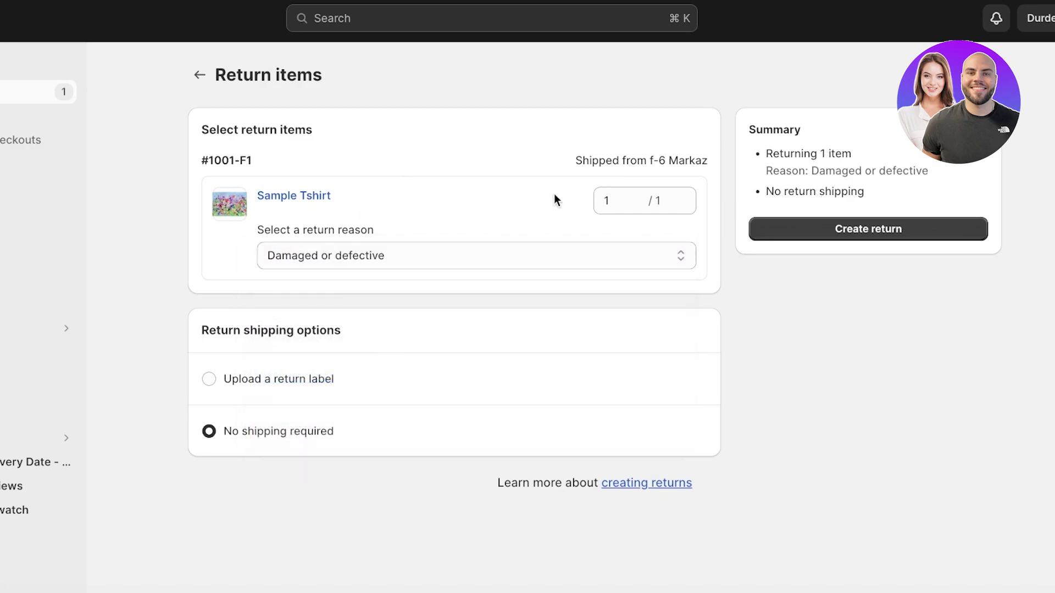
left_click(854, 229)
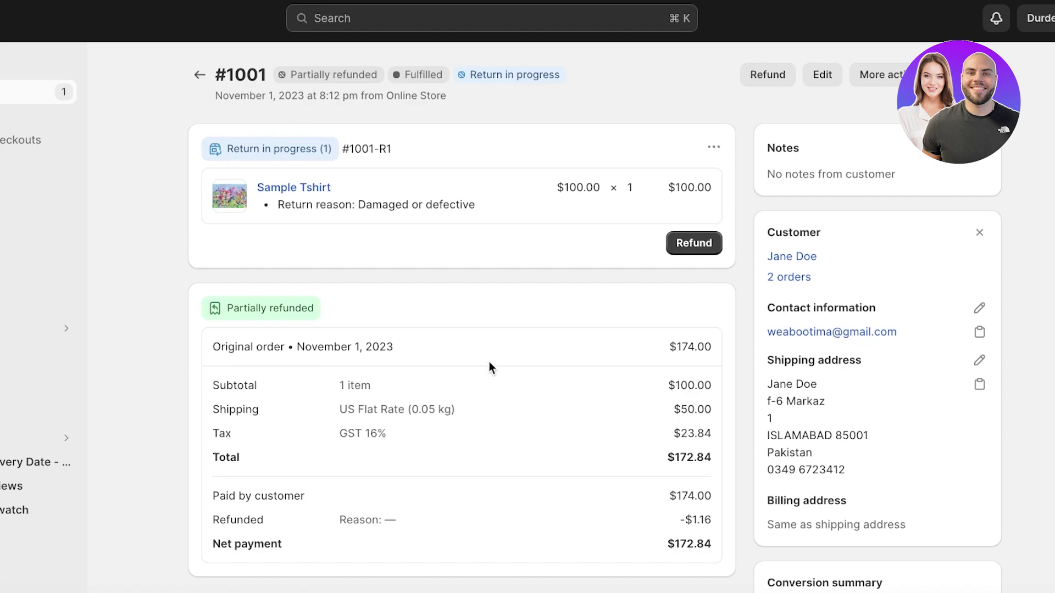
Go via the Home dashboard to the Orders list showing #1002 Paid and #1001 Partially refunded
scroll(489, 360, "down", 8)
scroll(491, 362, "up", 8)
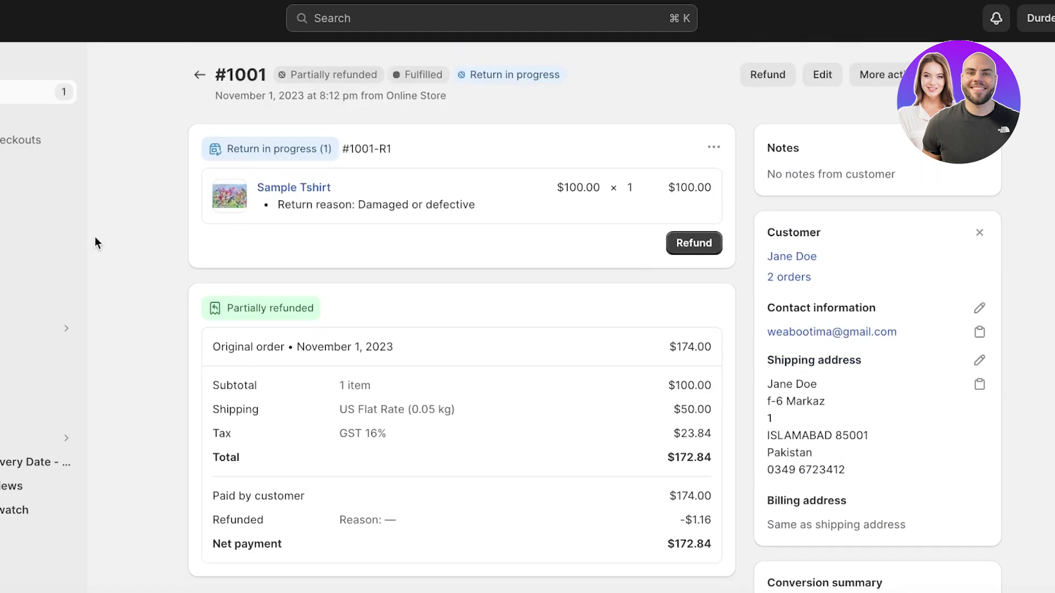
left_click(41, 67)
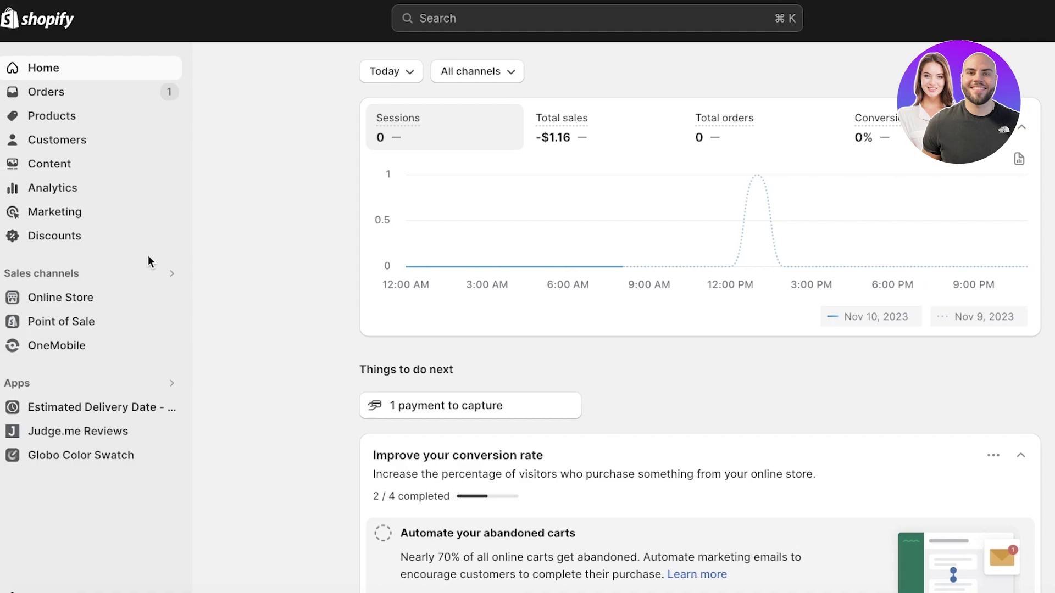
left_click(66, 102)
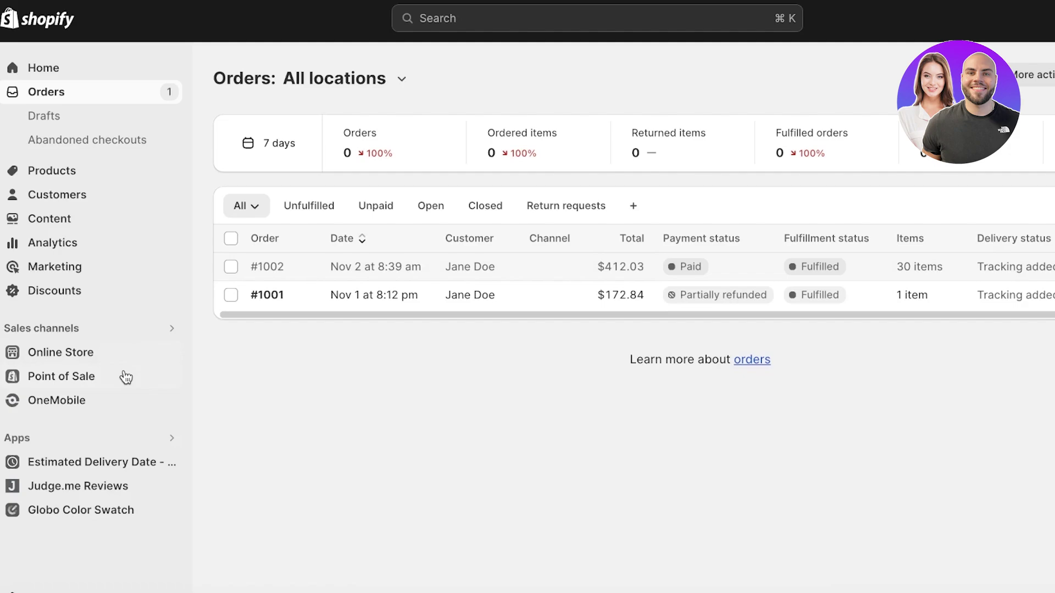
View the live Durden storefront and read the Refund policy page linked in its footer
left_click(168, 355)
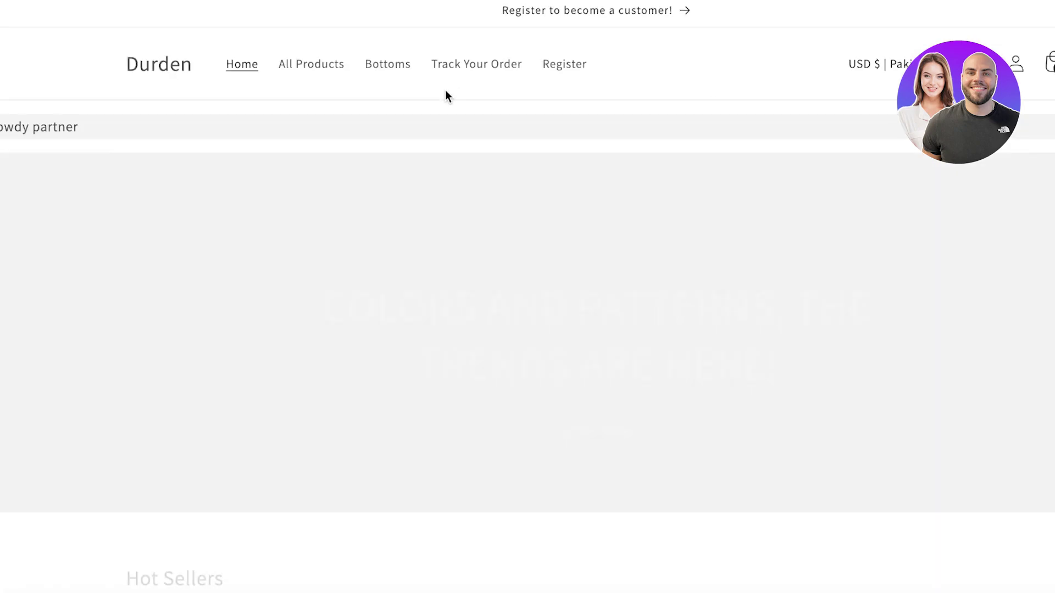
scroll(490, 110, "down", 15)
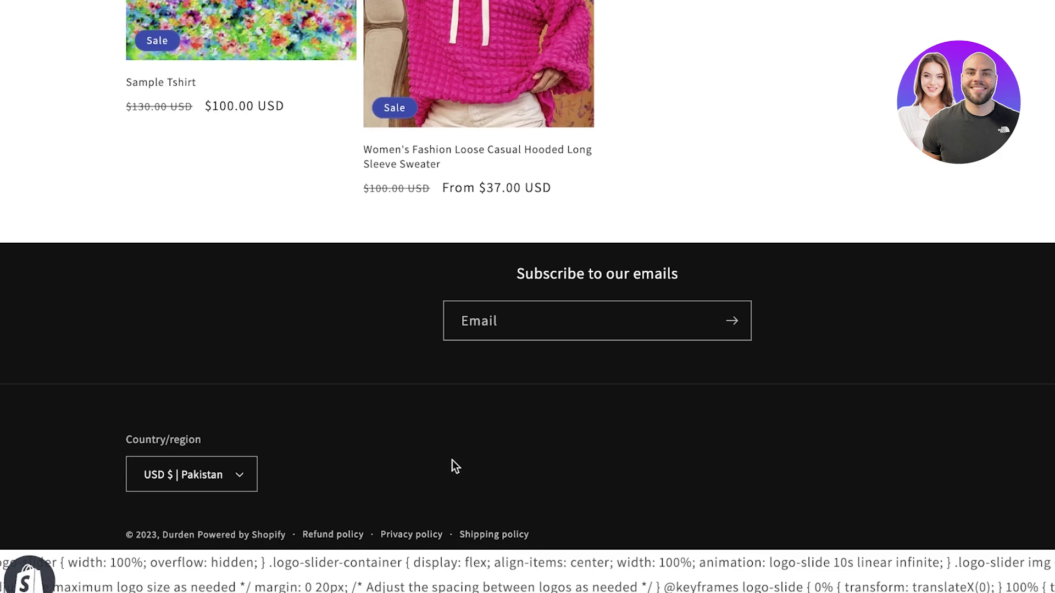
left_click(326, 541)
scroll(467, 219, "down", 6)
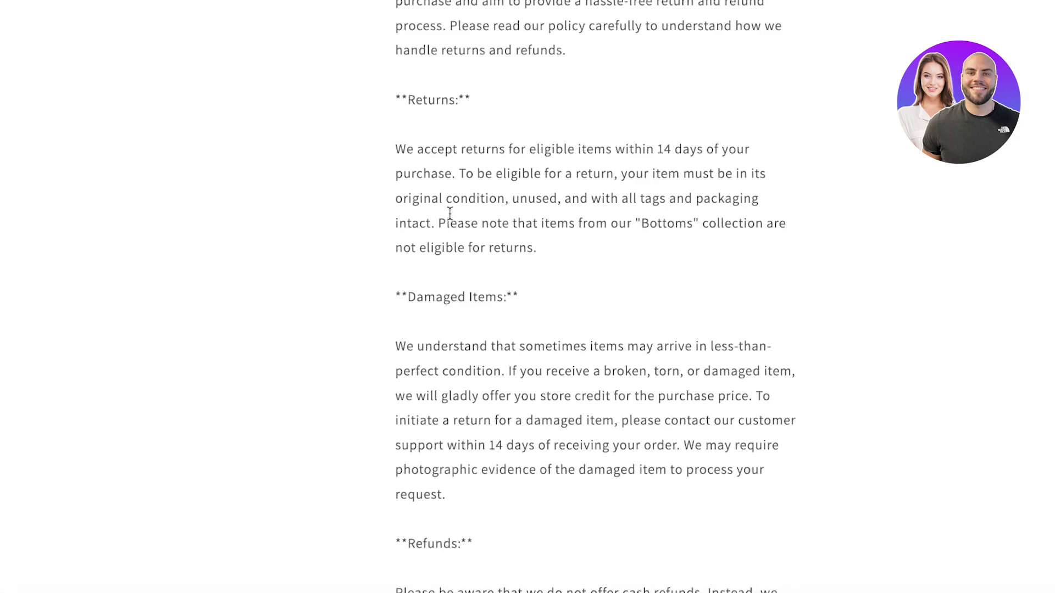
scroll(450, 213, "down", 10)
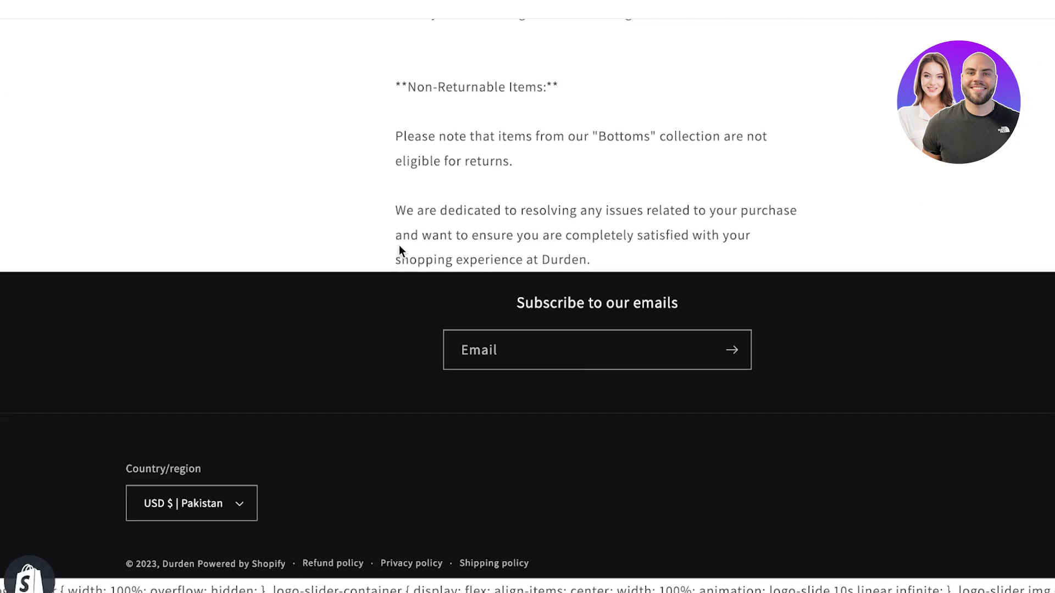
scroll(398, 245, "up", 15)
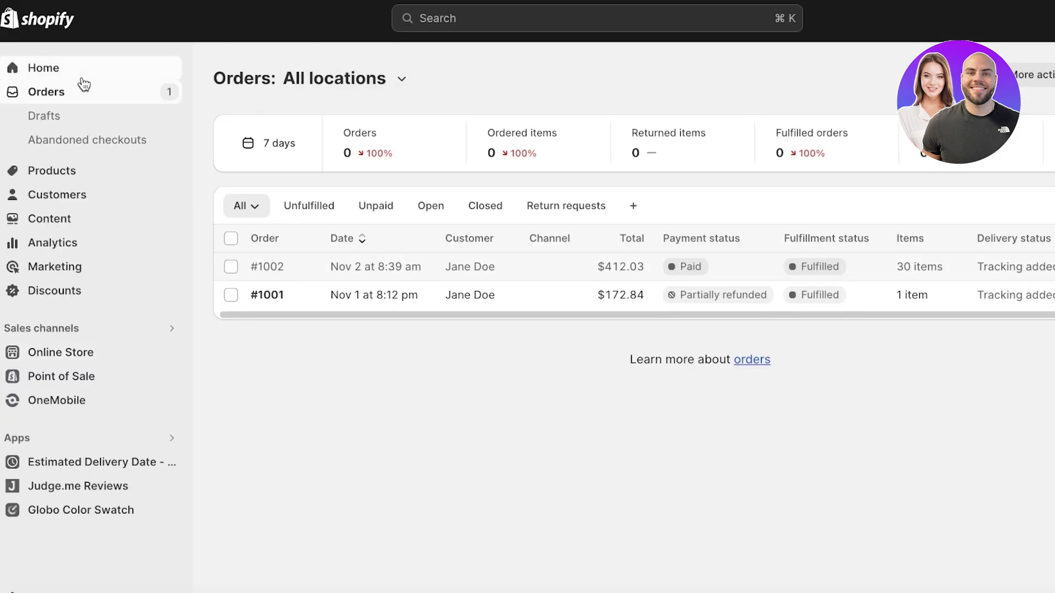
Go back to the admin Home dashboard showing -$1.16 in today's sales
left_click(83, 79)
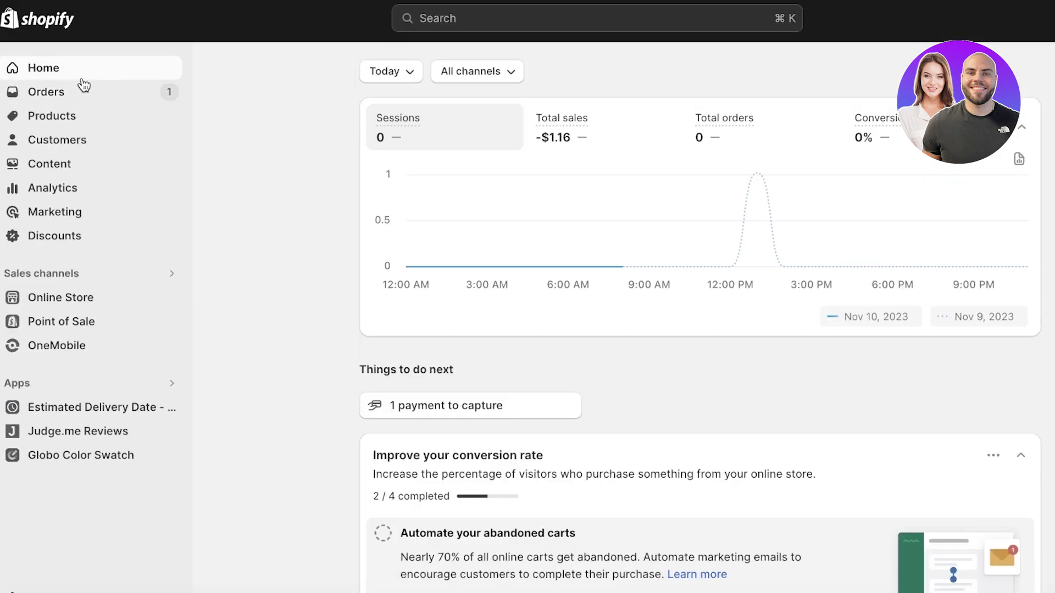